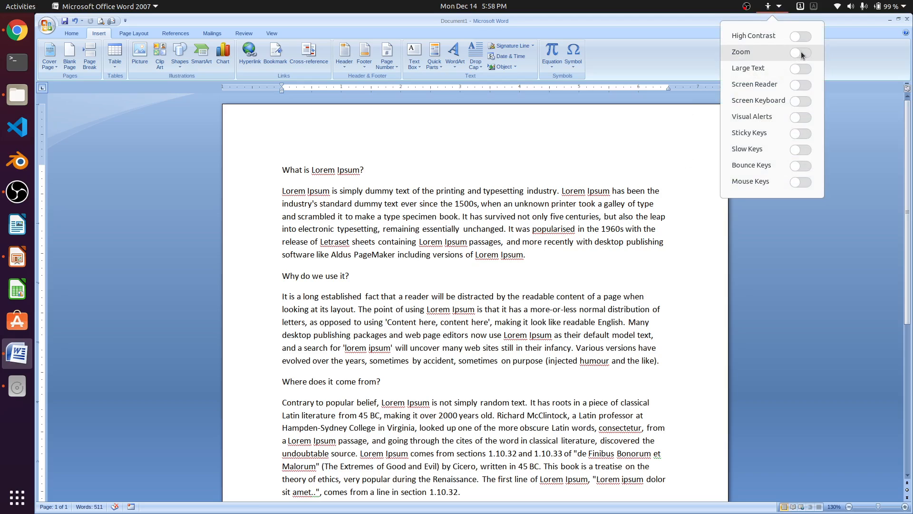
Turn on the desktop's accessibility Zoom and insert the built-in Annual cover page.
left_click(801, 53)
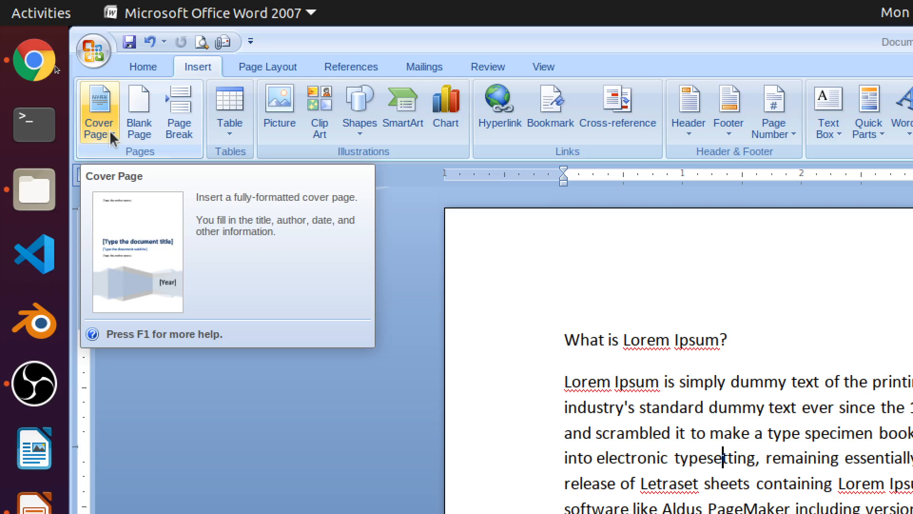
left_click(109, 132)
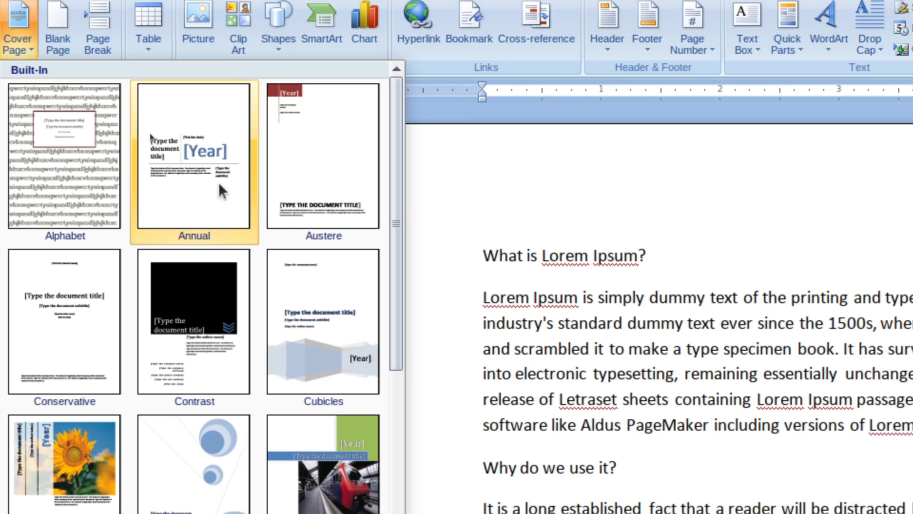
left_click(218, 132)
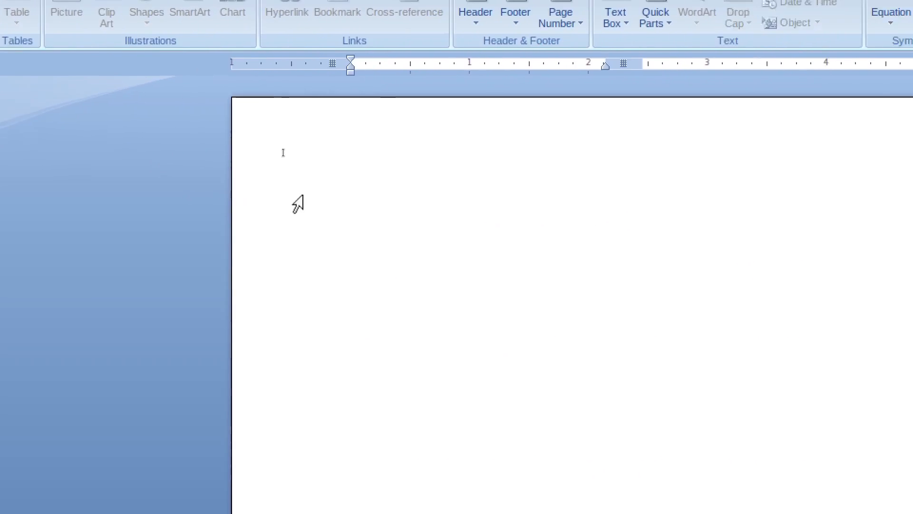
scroll(599, 232, "down", 5)
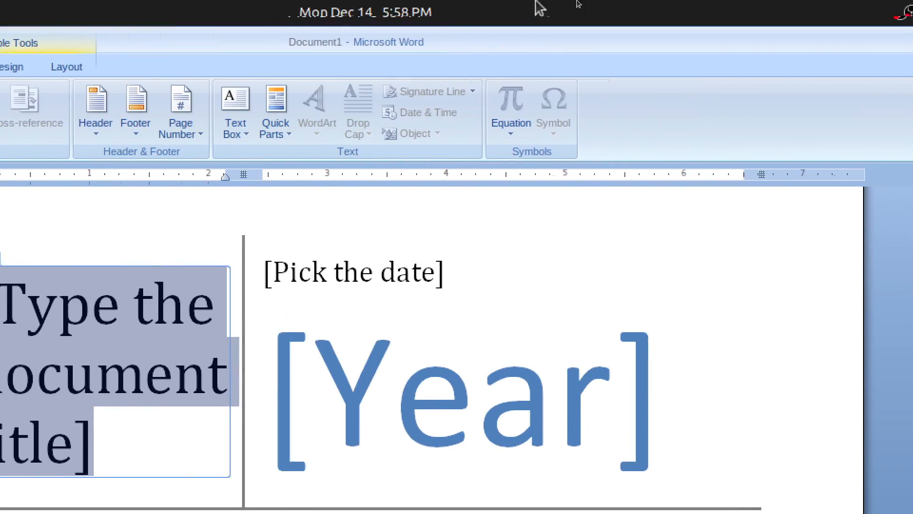
Turn off the desktop's accessibility Zoom and view the inserted cover page at normal size.
left_click(706, 19)
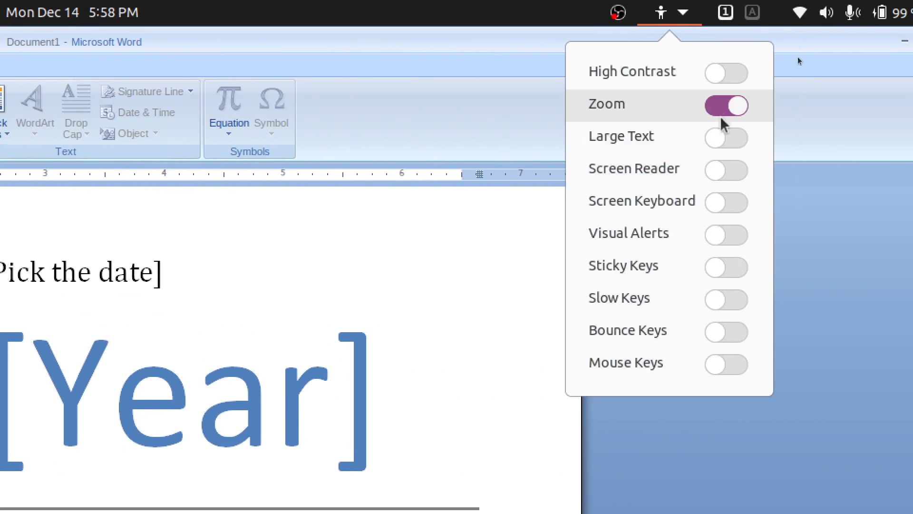
left_click(752, 105)
scroll(473, 161, "down", 3)
scroll(472, 161, "up", 3)
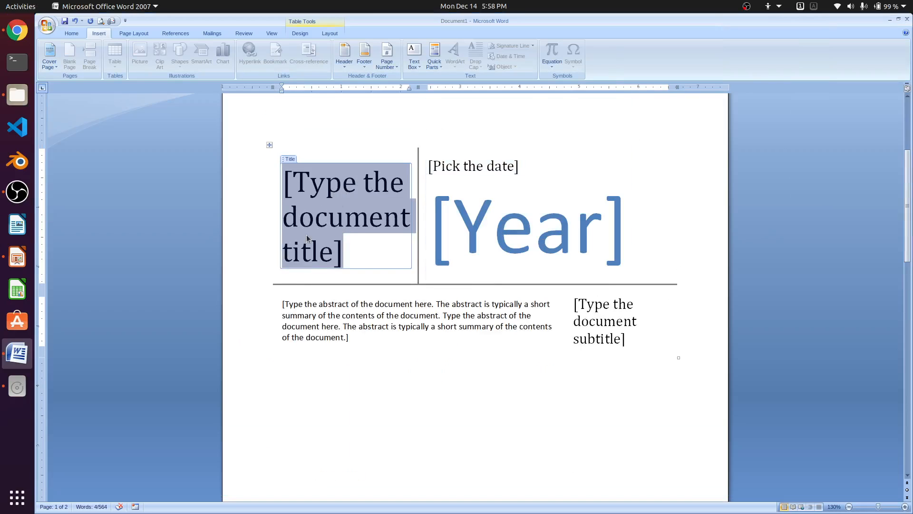
Replace the cover page's title placeholder with "My New Report".
left_click(468, 226)
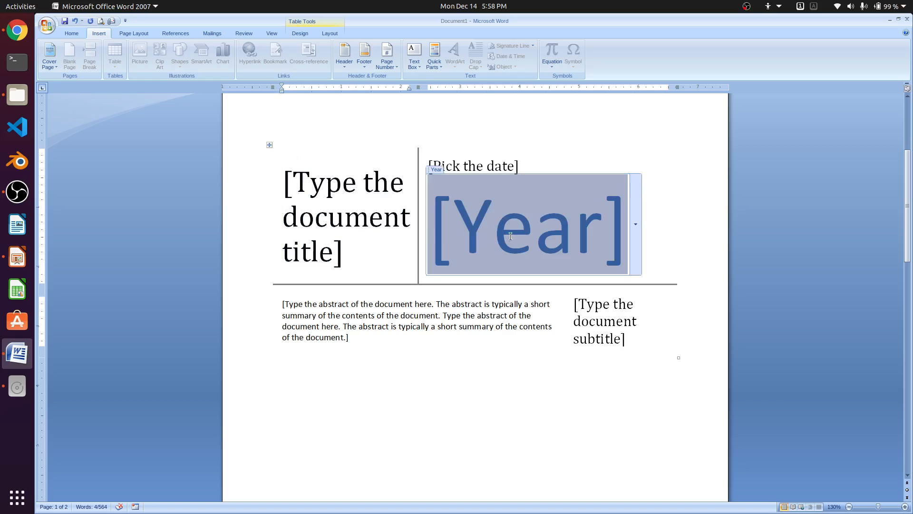
left_click(367, 200)
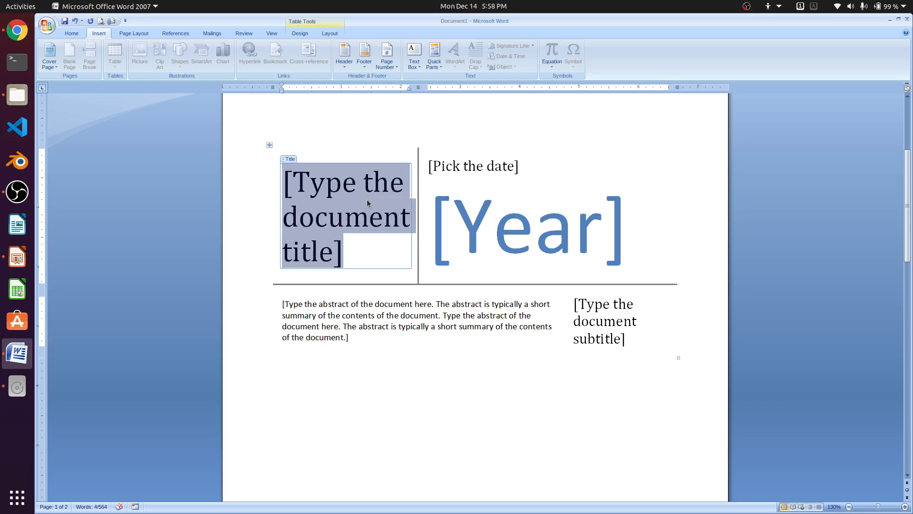
type("My New ")
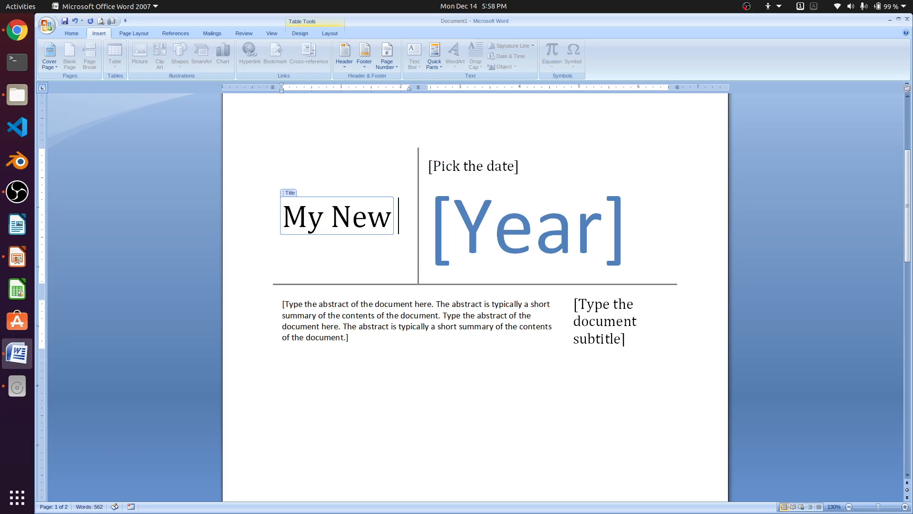
type("REport")
key("BackSpace")
key("BackSpace")
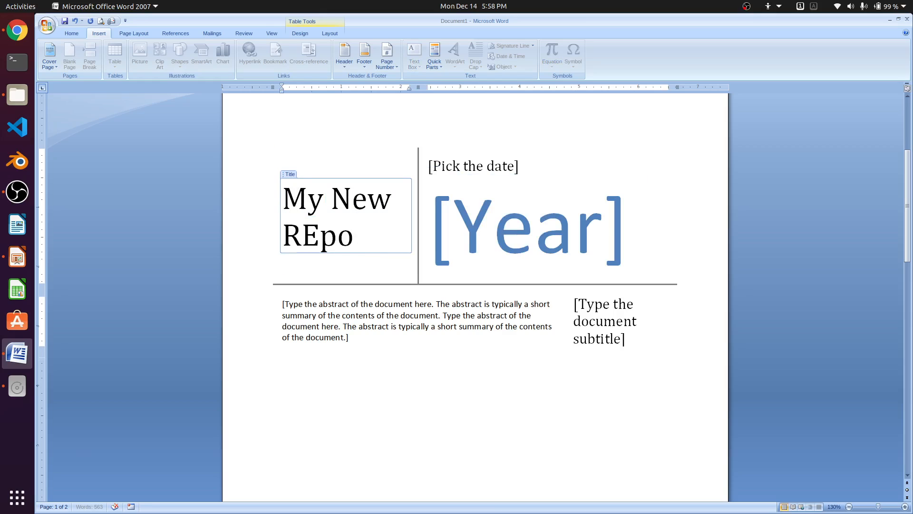
key("BackSpace")
key("BackSpace")
key("BackSpace")
type("eport")
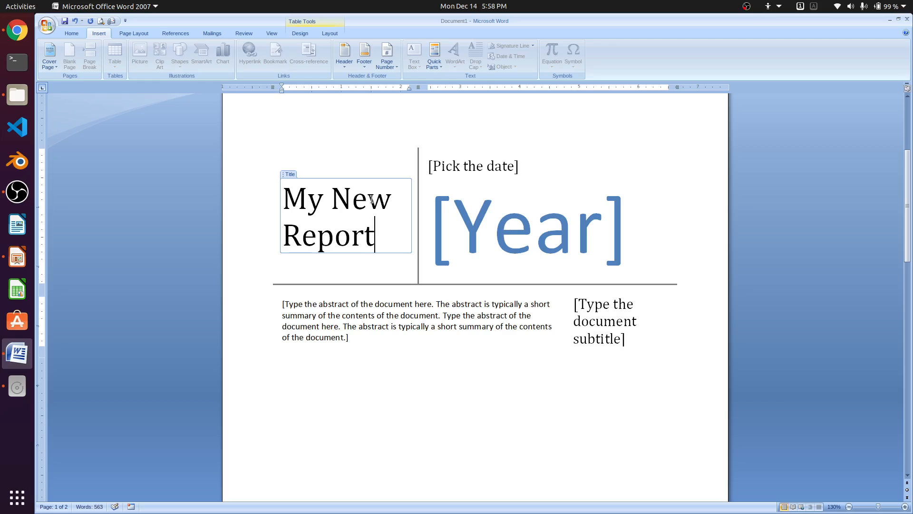
Set the cover page's year to 2020 and its subtitle to "About".
left_click(543, 231)
type("2020")
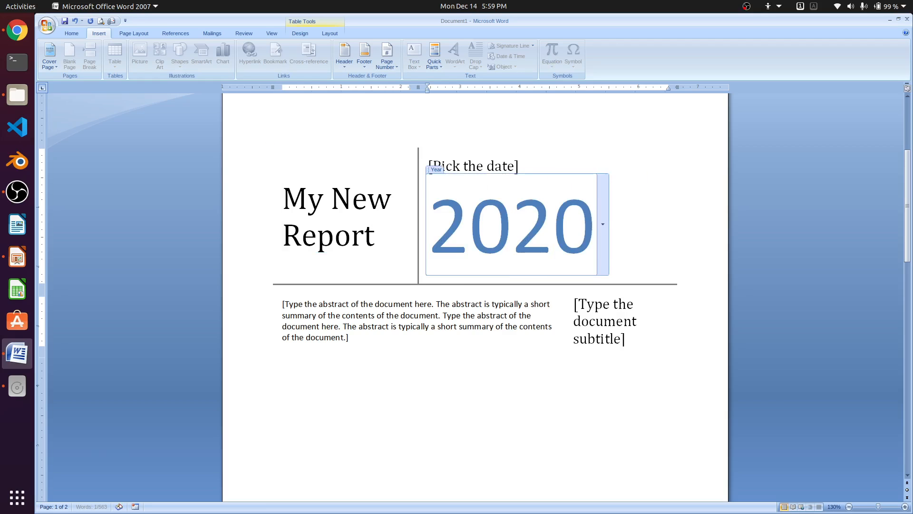
left_click(605, 318)
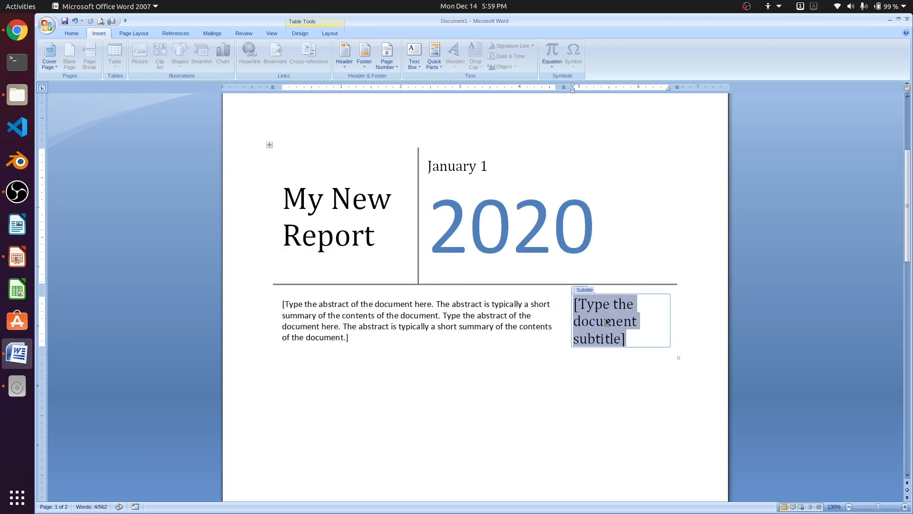
type("About")
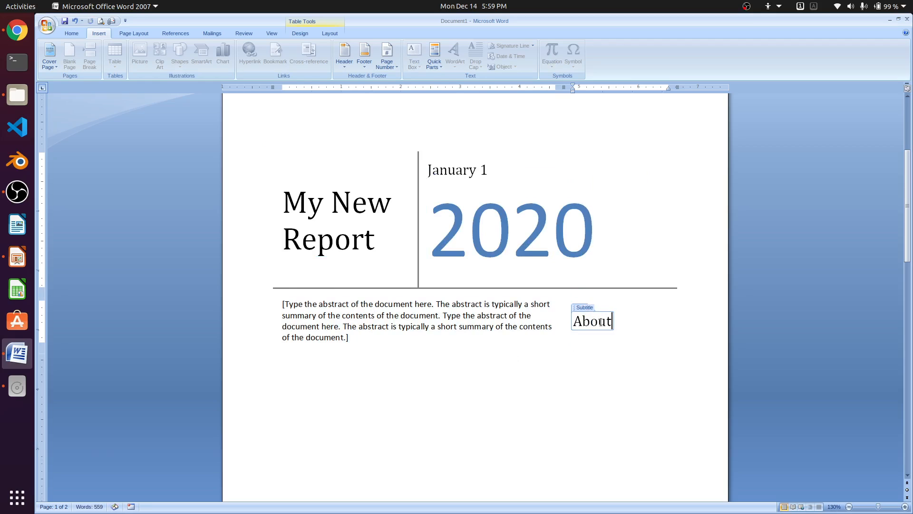
left_click(511, 393)
Review the cover page against the following body page, and undo its text entries and the cover page insertion.
scroll(511, 392, "up", 2)
scroll(513, 391, "down", 7)
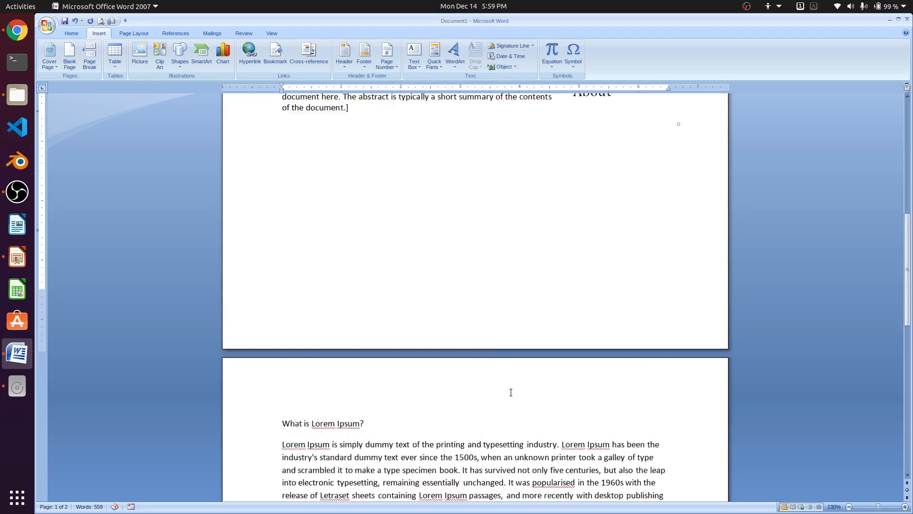
scroll(511, 390, "up", 6)
scroll(511, 390, "down", 7)
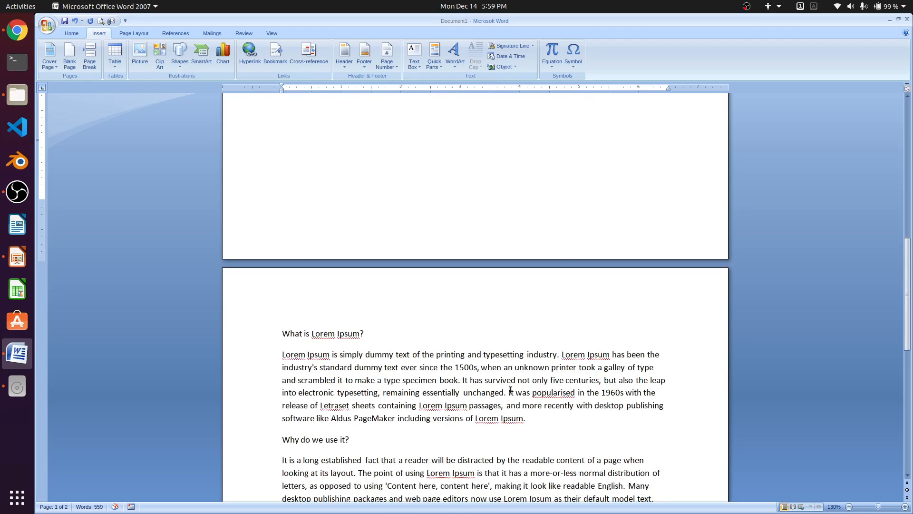
scroll(511, 390, "up", 7)
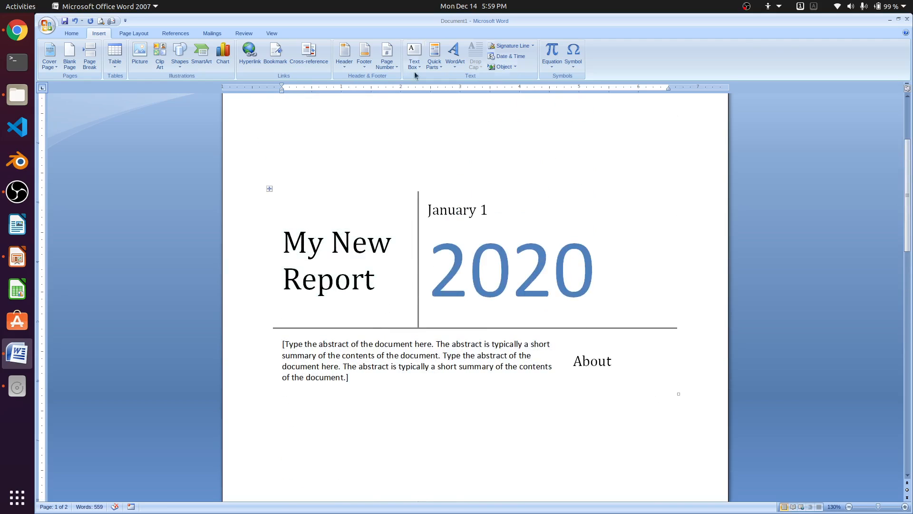
left_click(76, 21)
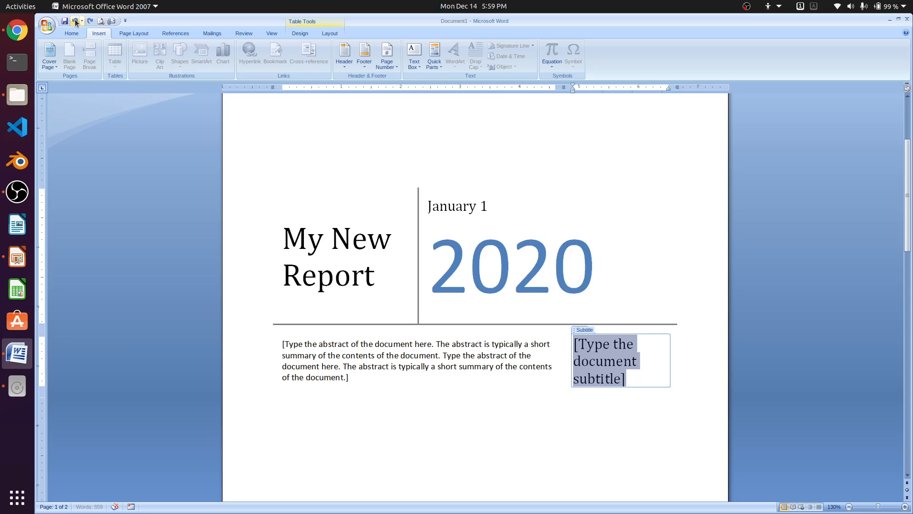
left_click(75, 21)
left_click(76, 22)
left_click(75, 21)
left_click(75, 21)
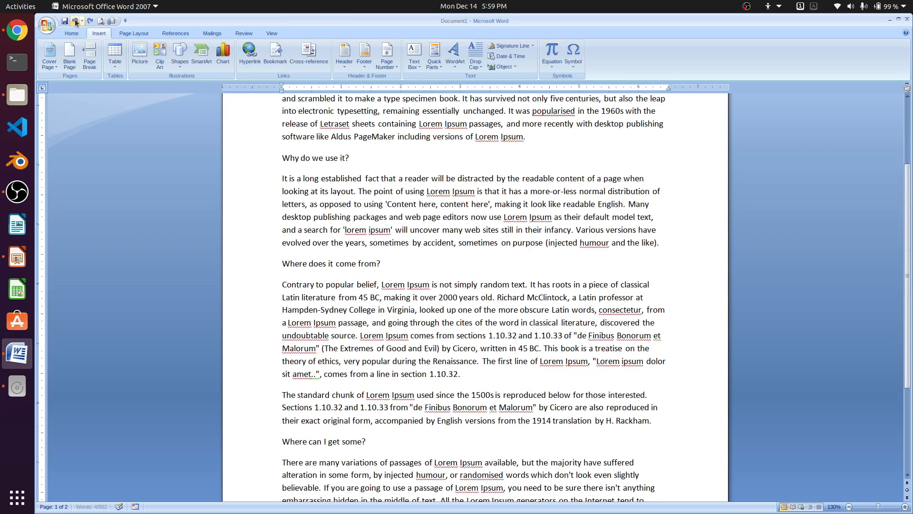
left_click(75, 21)
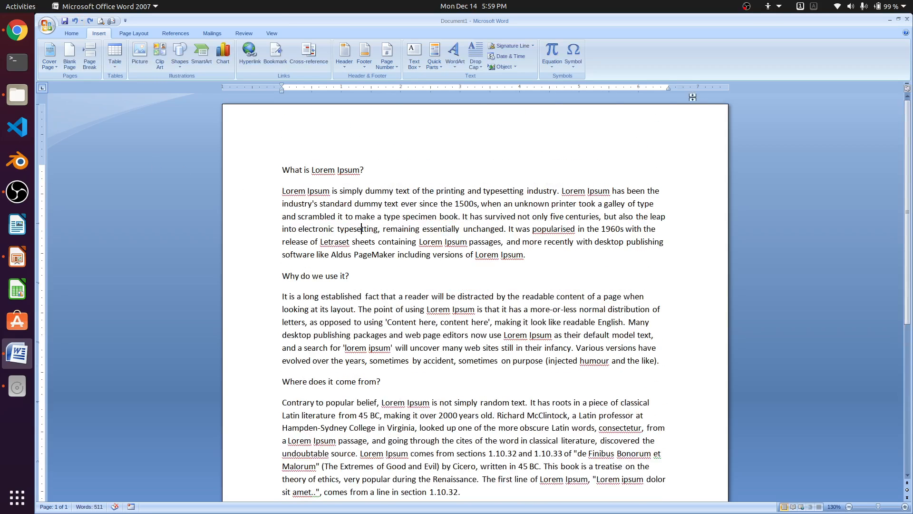
Turn on the desktop's accessibility Zoom and insert a blank page before the "Why do we use it?" heading.
left_click(776, 9)
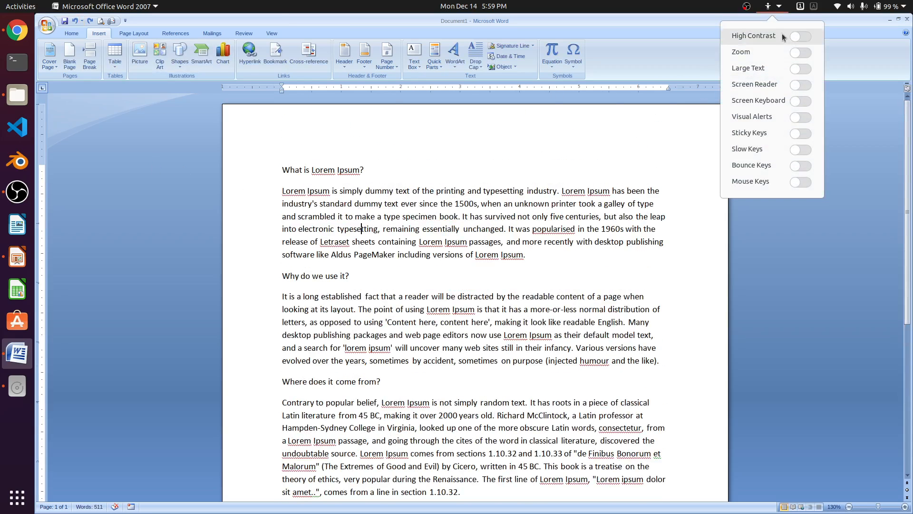
left_click(785, 54)
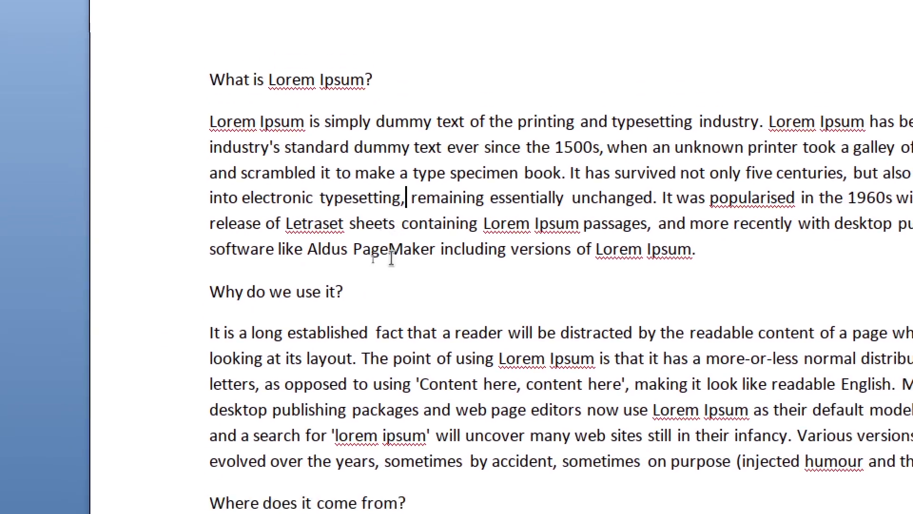
left_click(202, 332)
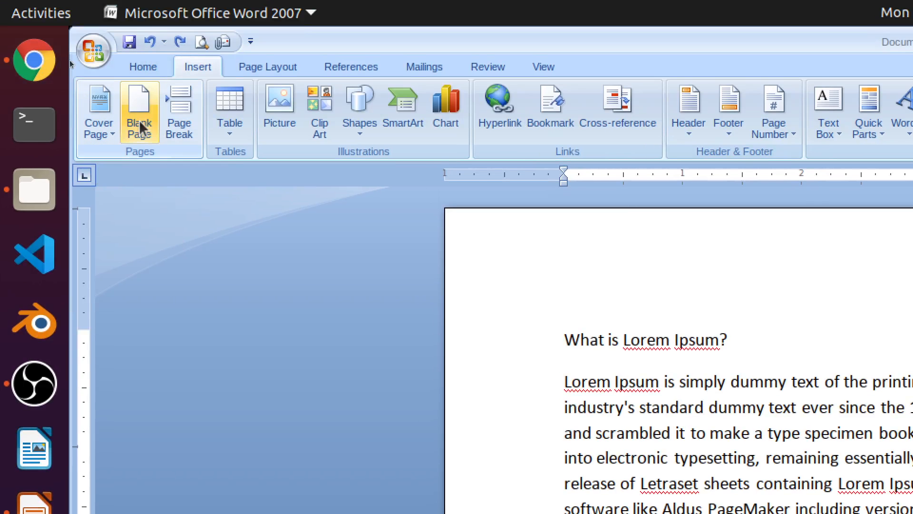
left_click(138, 122)
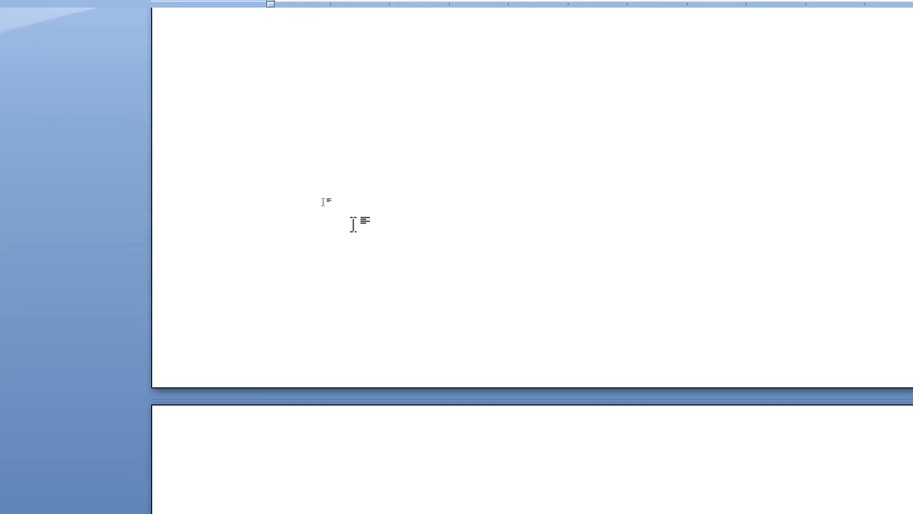
Check the blank page inserted after the first paragraph, and turn off the desktop's accessibility Zoom.
scroll(353, 225, "down", 5)
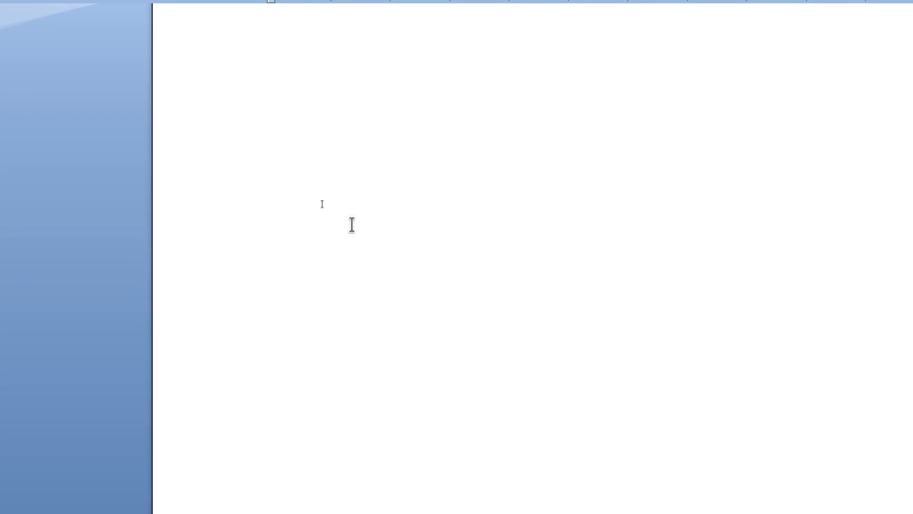
scroll(352, 225, "up", 15)
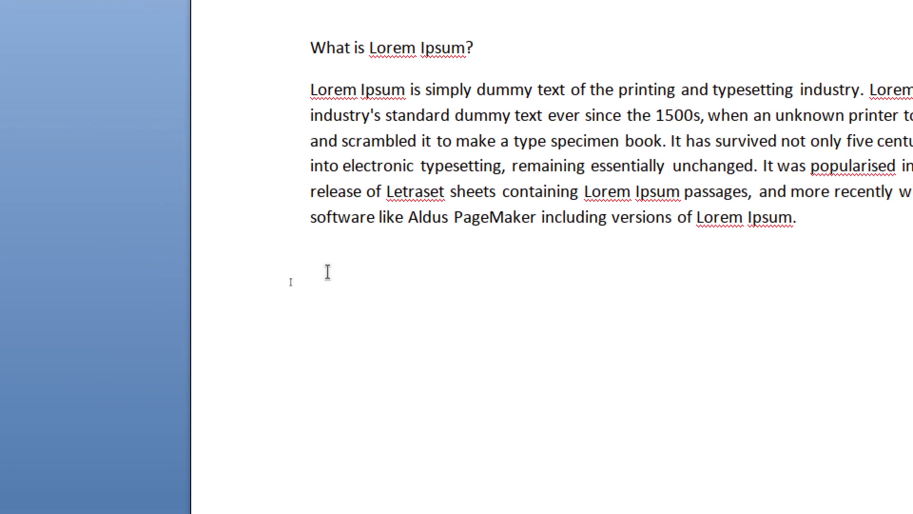
left_click(79, 462)
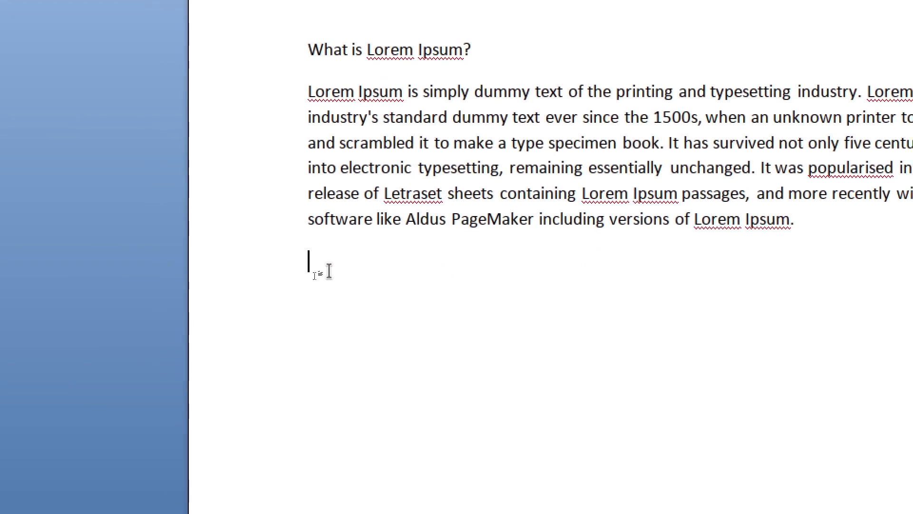
scroll(395, 257, "down", 10)
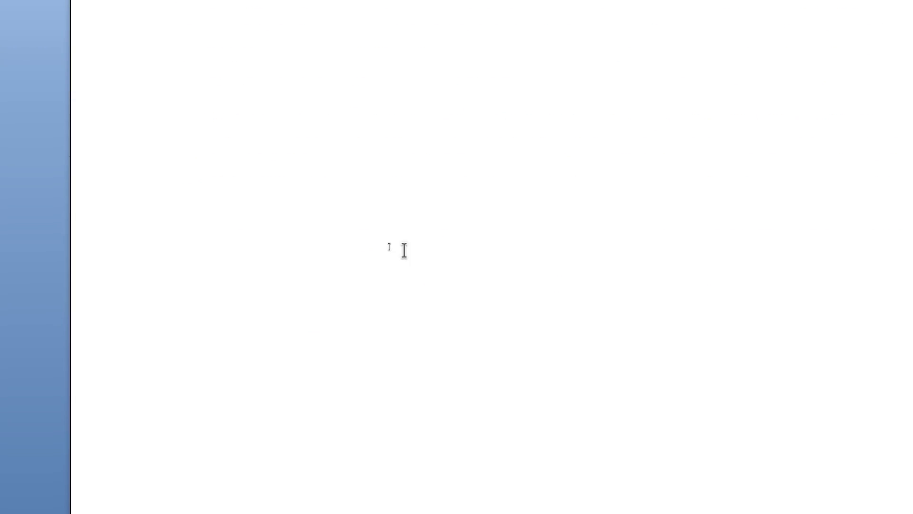
scroll(404, 251, "down", 8)
scroll(404, 250, "up", 8)
scroll(404, 250, "up", 5)
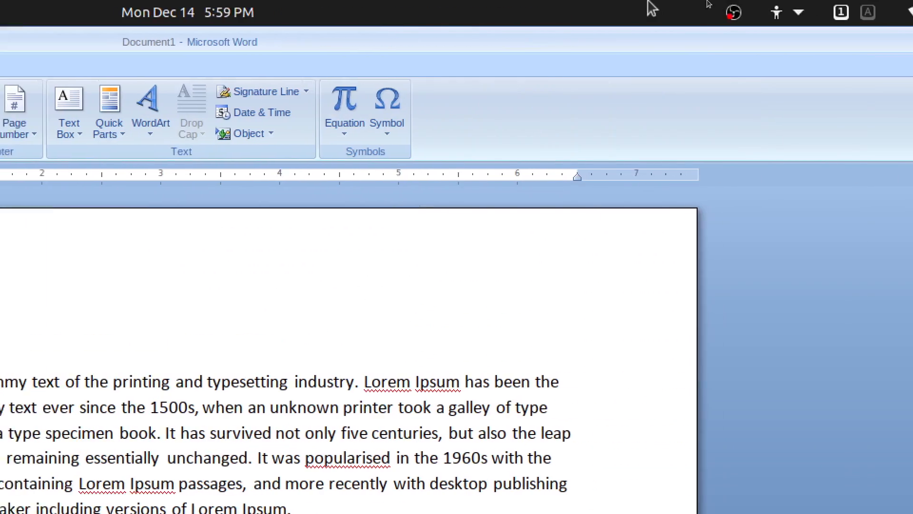
left_click(798, 12)
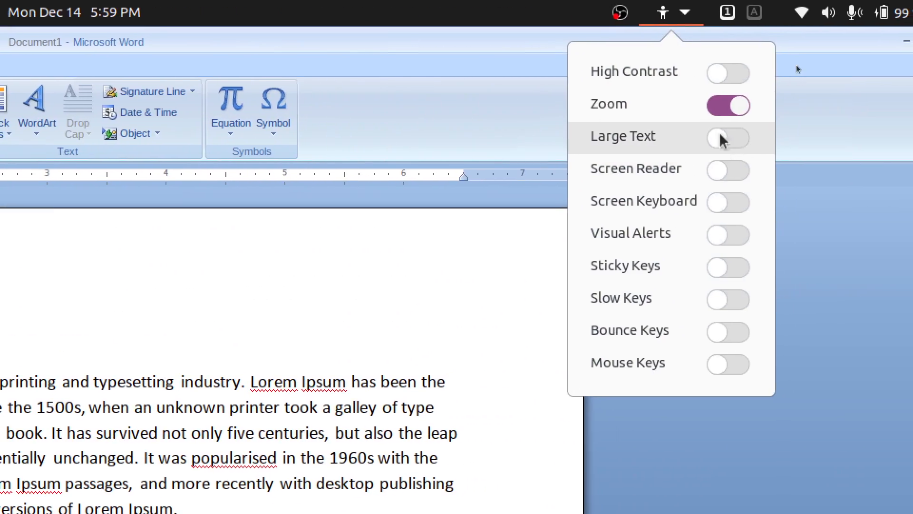
left_click(723, 107)
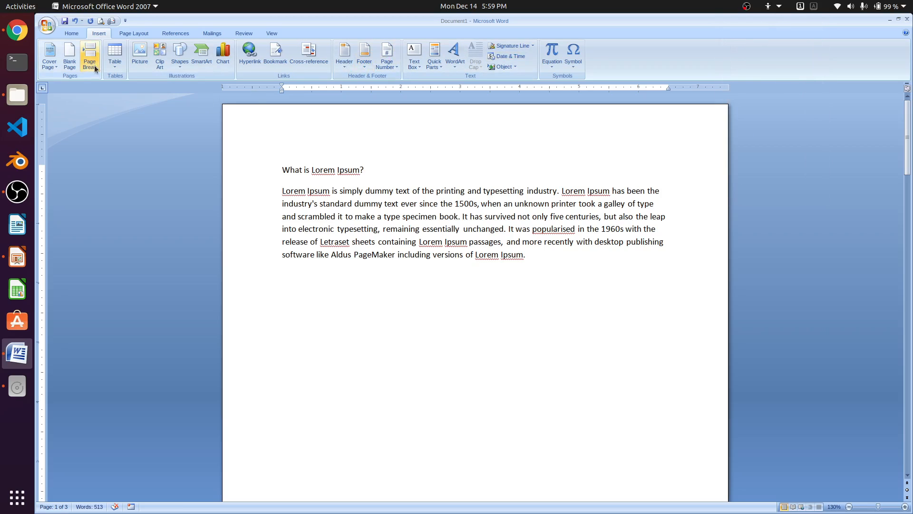
Look through the document around the blank page once more and undo the blank page insertion.
scroll(283, 264, "down", 10)
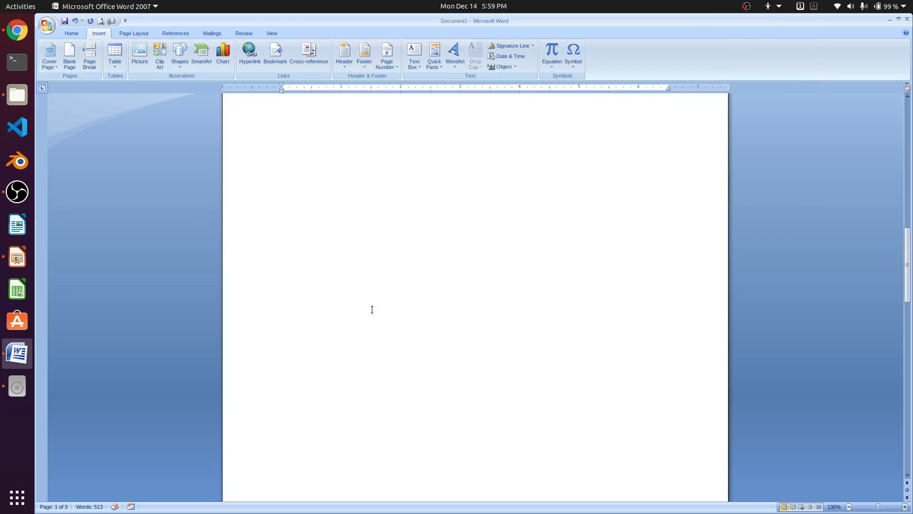
scroll(438, 293, "down", 10)
scroll(450, 288, "up", 10)
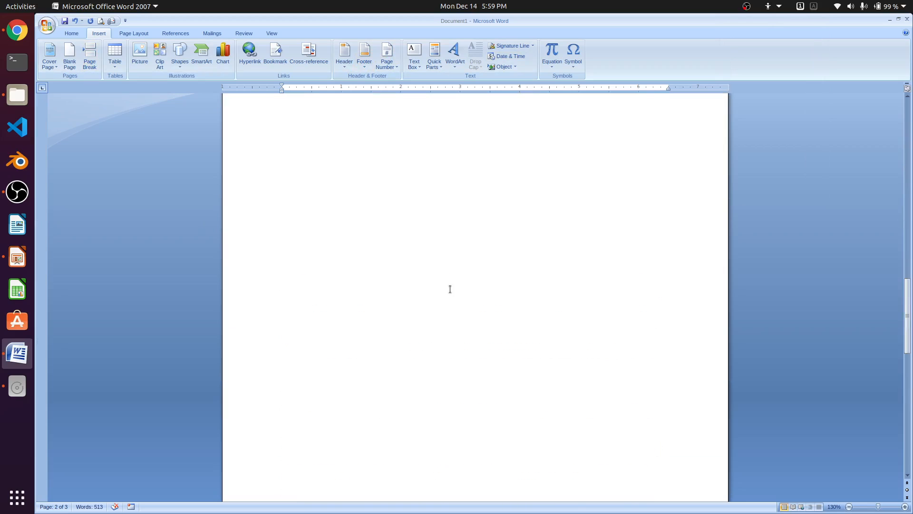
scroll(450, 288, "up", 10)
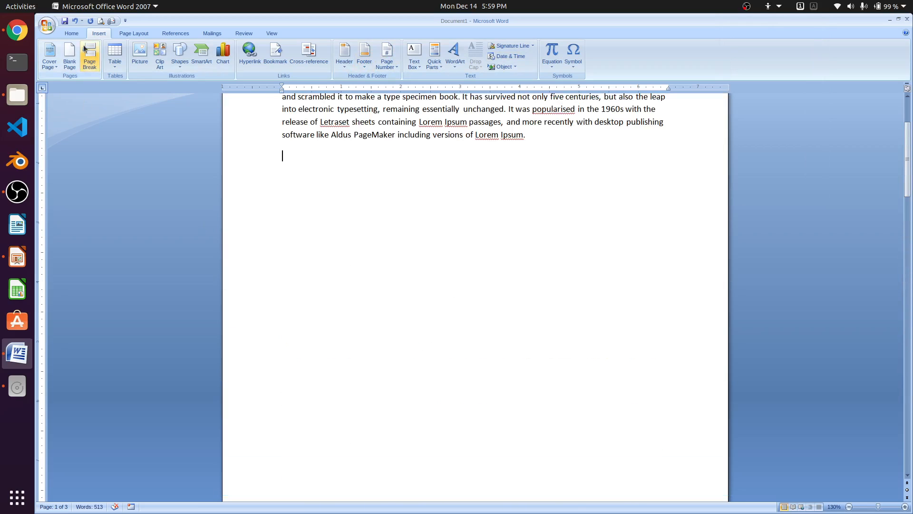
left_click(75, 22)
scroll(418, 172, "up", 3)
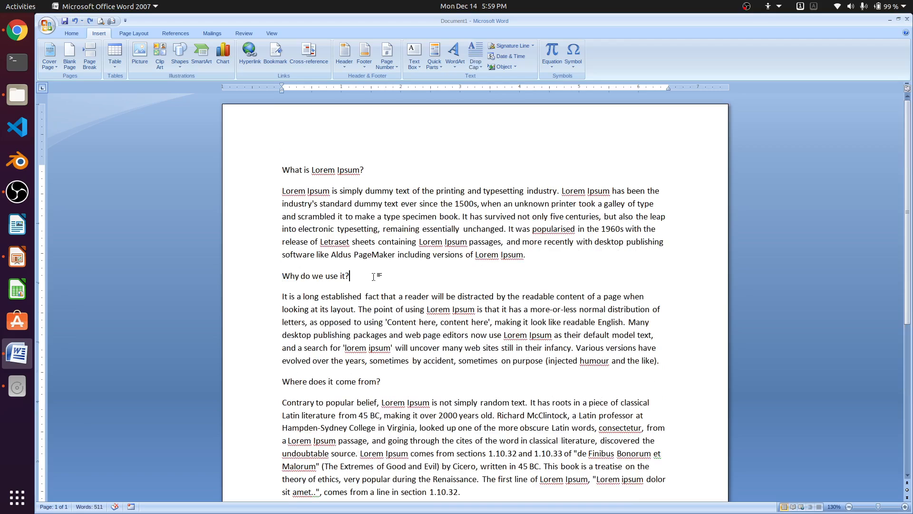
Add the line "This is text" below the "Why do we use it?" heading and delete it again.
key("Return")
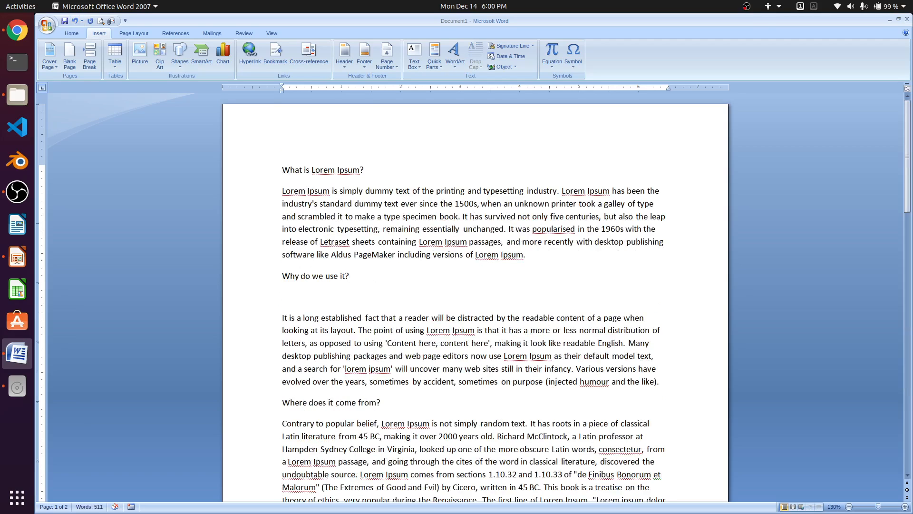
type("this is text")
key("Return")
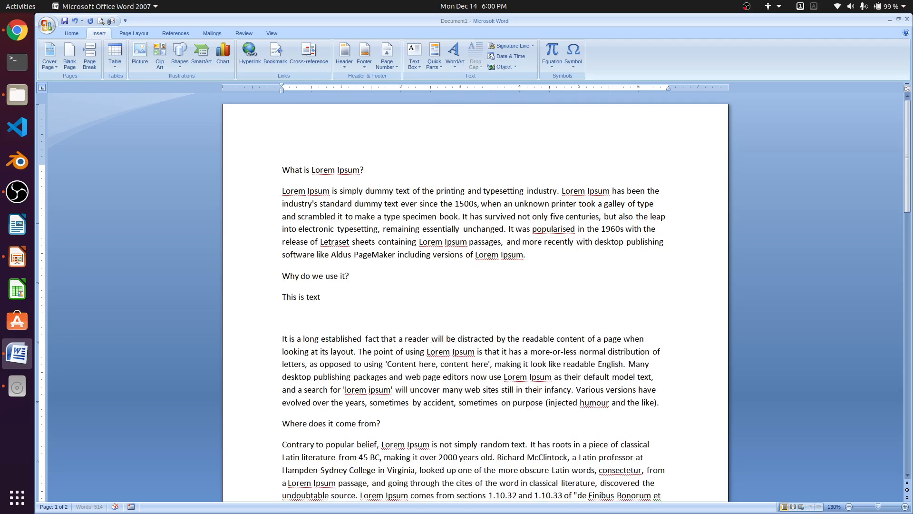
key("BackSpace")
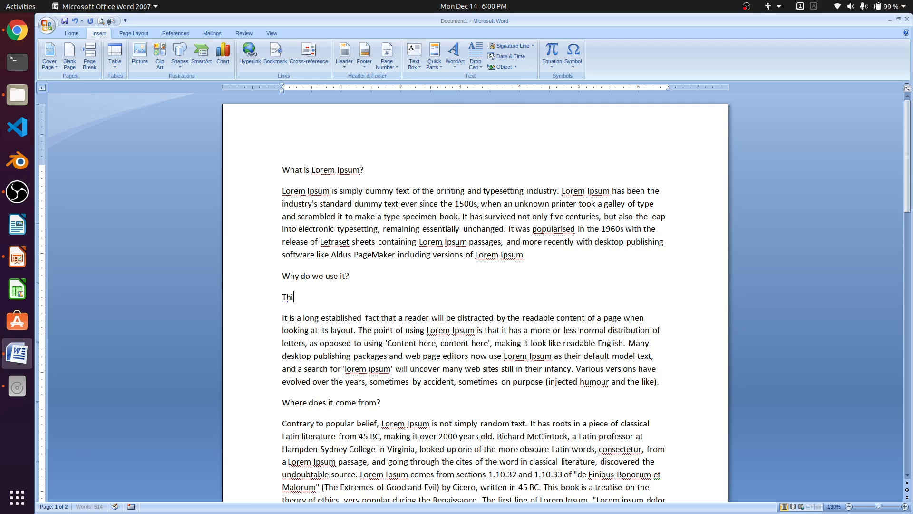
key("BackSpace")
key("Delete")
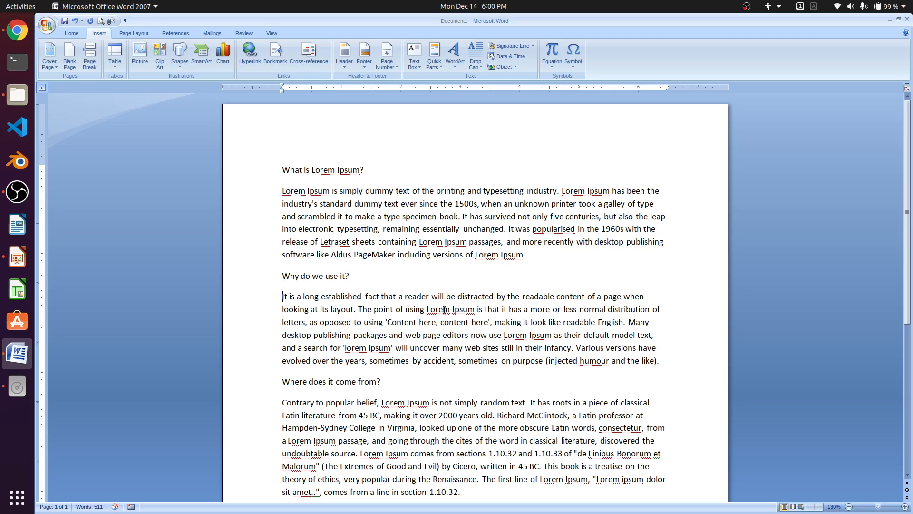
Push the "Where can I get some?" heading and its paragraph onto the second page by inserting empty lines before the heading.
scroll(444, 310, "down", 7)
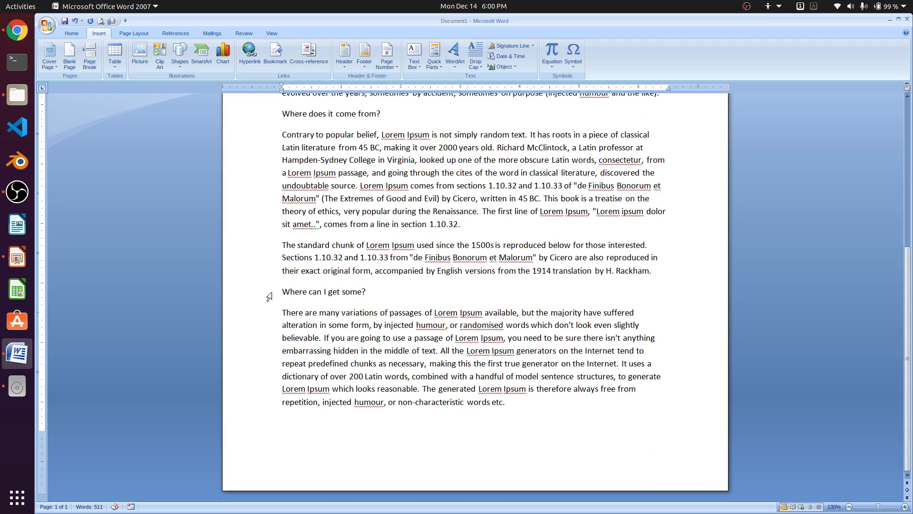
left_click_drag(282, 291, 525, 410)
left_click(525, 410)
key("Return")
key("Return")
key("Return")
key("Return")
key("Return")
key("Return")
key("Return")
key("Return")
key("Return")
key("Return")
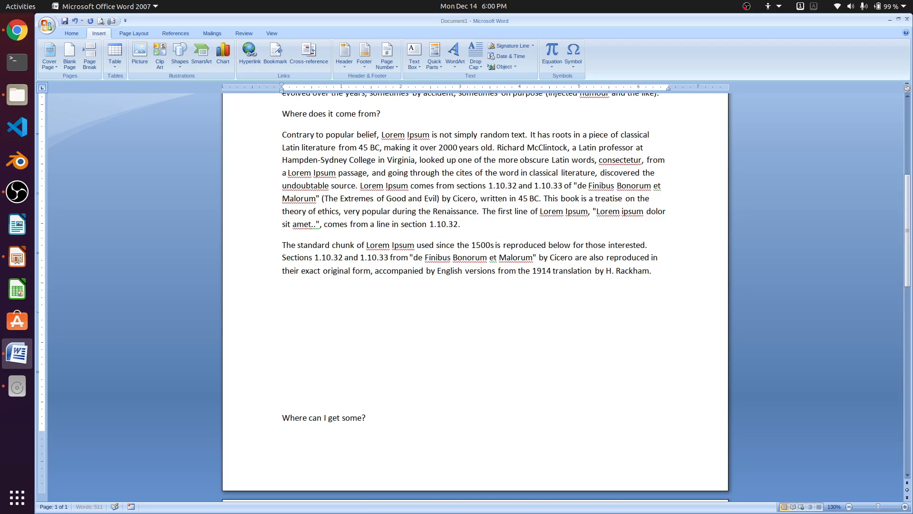
scroll(393, 312, "down", 6)
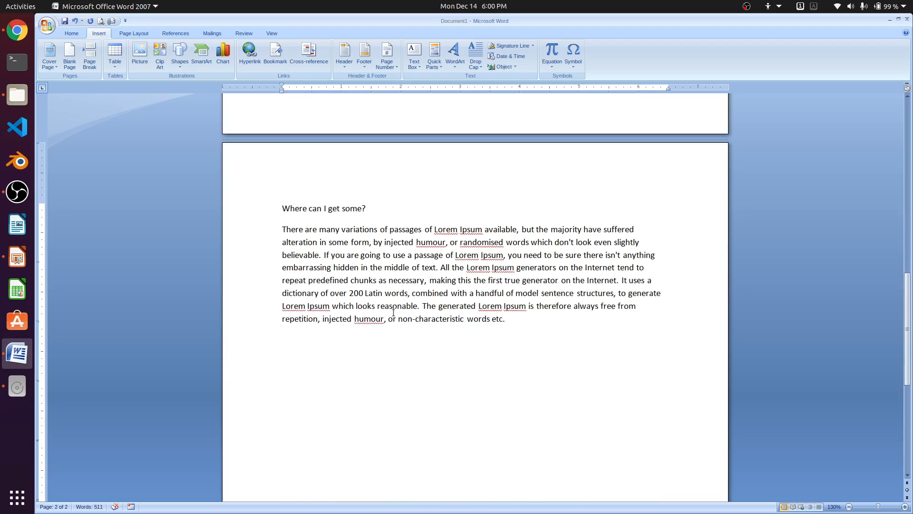
scroll(393, 312, "up", 2)
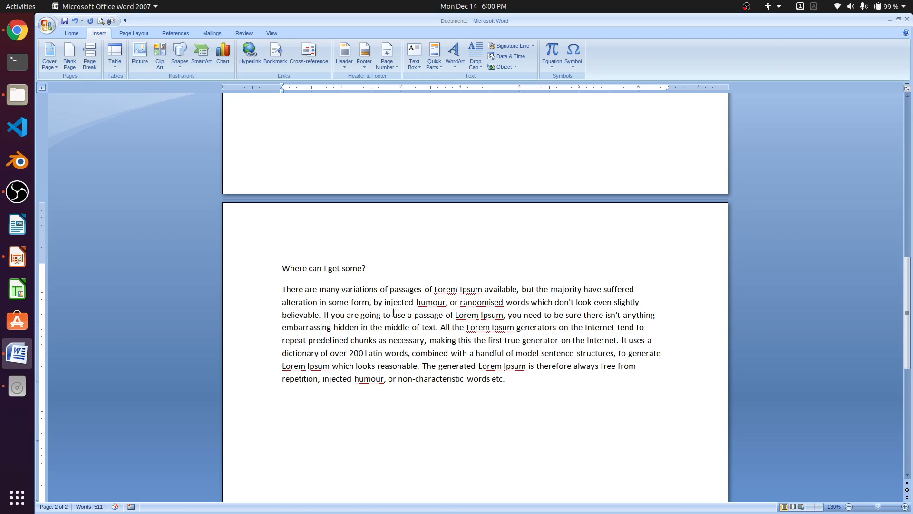
Select the blank lines at the end of the first page and show the formatting marks.
scroll(393, 312, "up", 7)
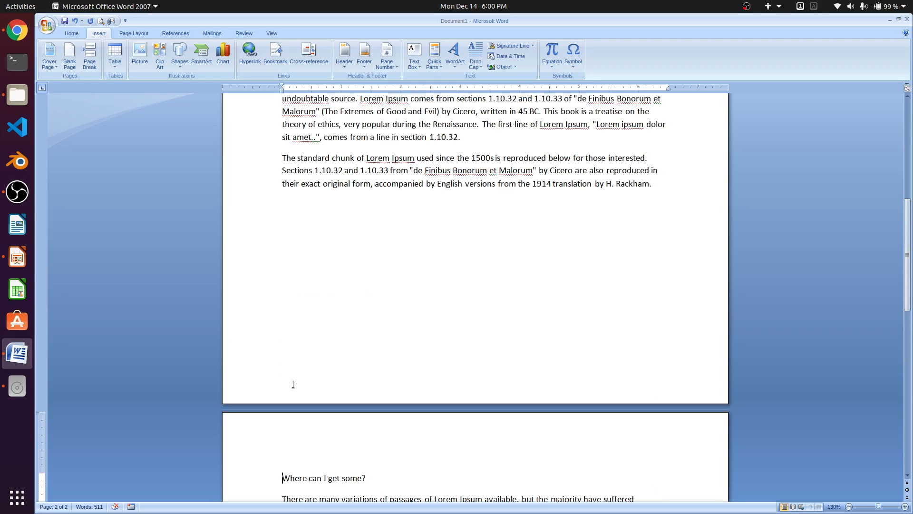
left_click(286, 377)
left_click_drag(275, 332, 278, 203)
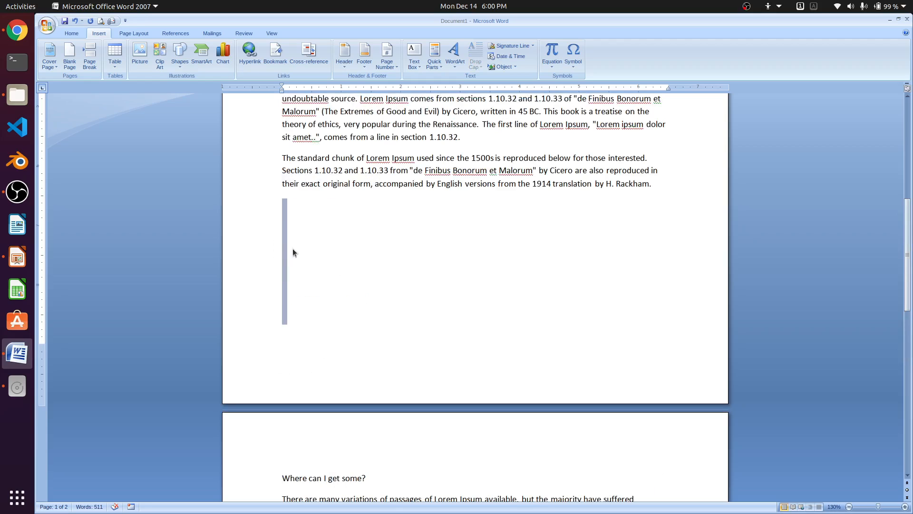
left_click(72, 34)
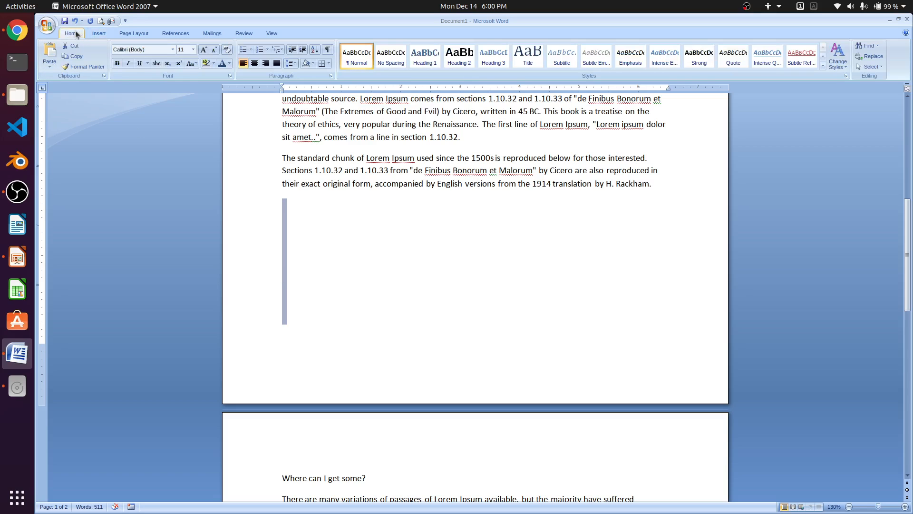
left_click(327, 52)
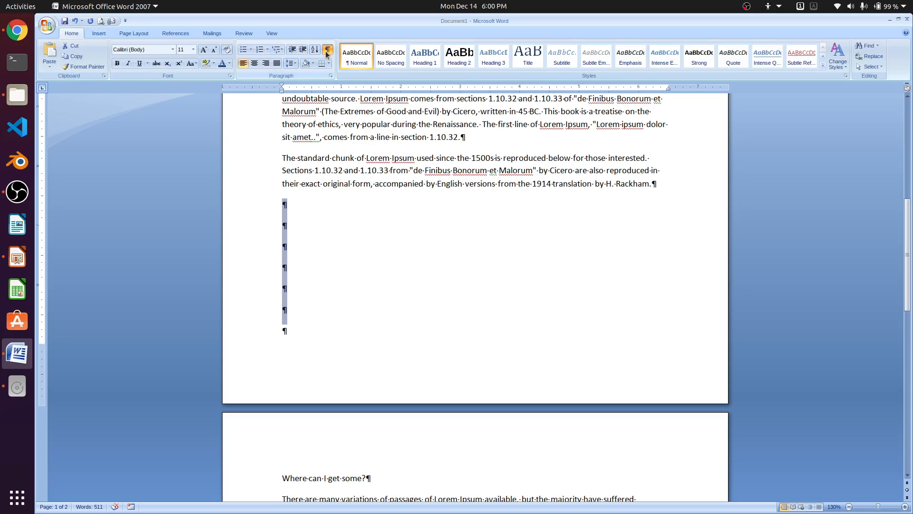
Reselect the empty paragraph marks on the first page to examine them, and hide the formatting marks.
left_click(335, 316)
key("shift+Up")
key("shift+Up")
key("shift+Up")
key("shift+Up")
key("shift+Up")
key("shift+Up")
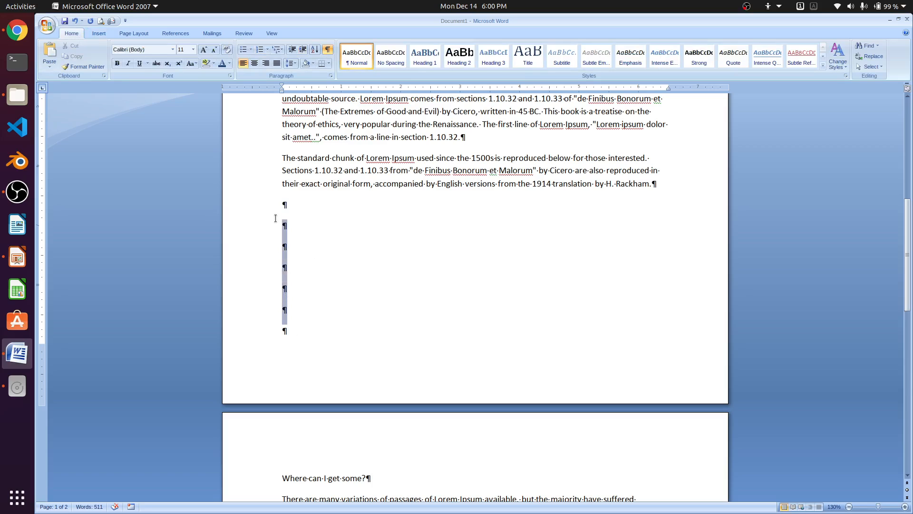
left_click(306, 338)
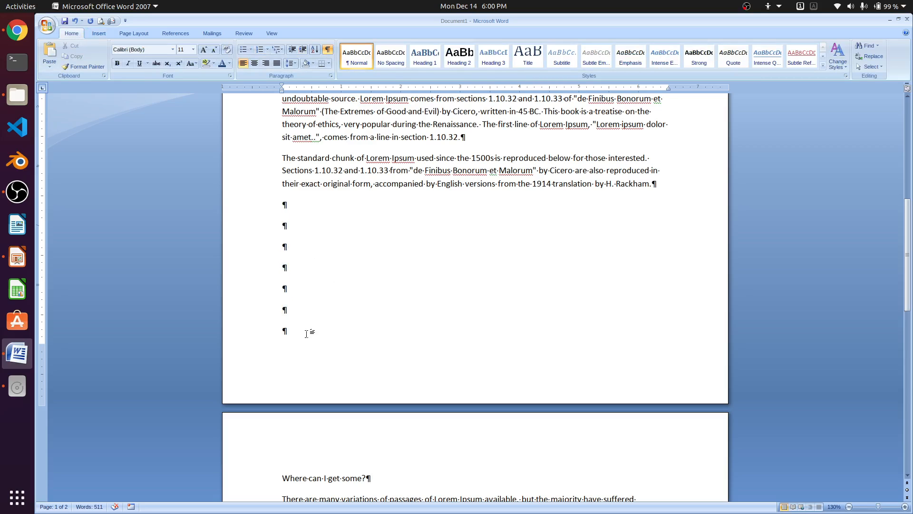
left_click(327, 51)
Add the lines "This" and "Is a test" below the "Where does it come from?" heading.
scroll(354, 323, "down", 3)
scroll(353, 324, "up", 7)
left_click(408, 180)
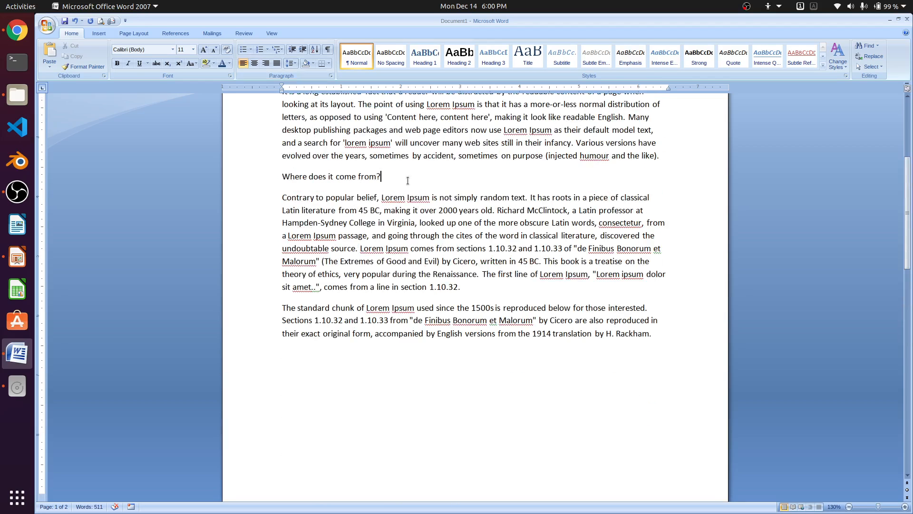
key("Return")
type("th")
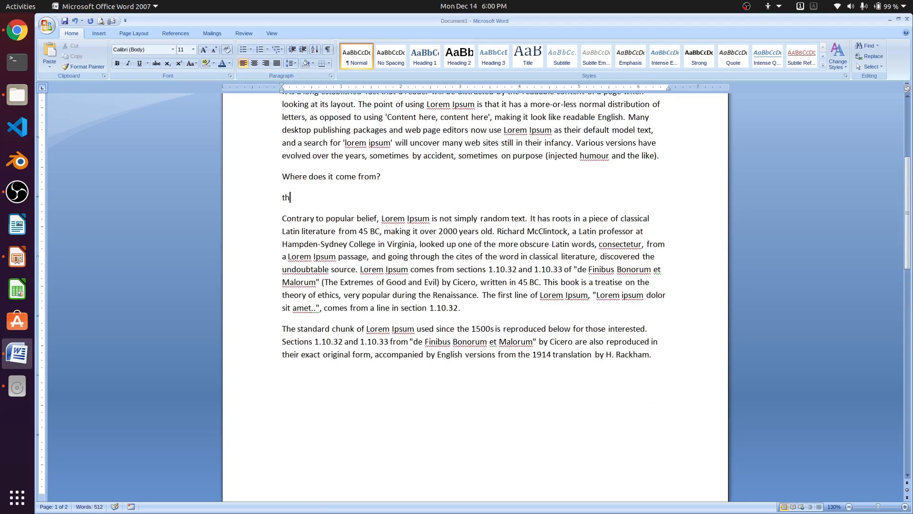
type("is")
key("Return")
type("is a")
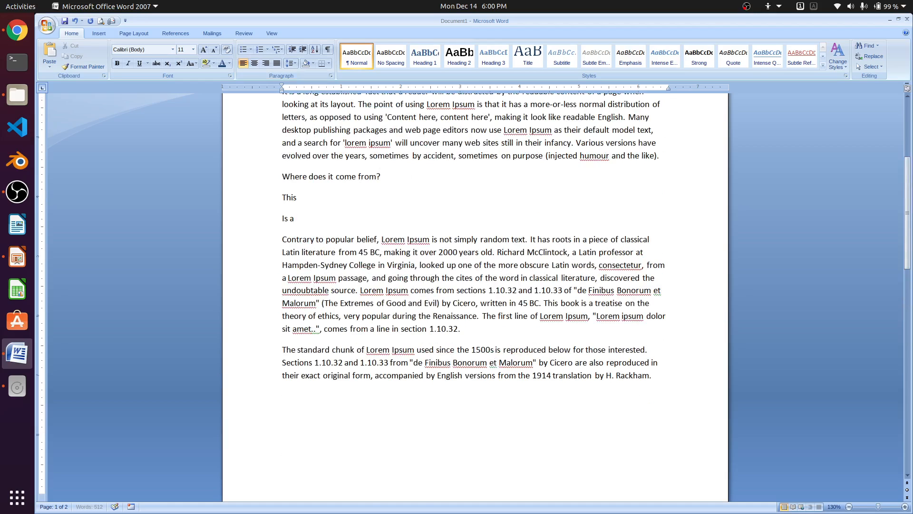
type(" test")
Check how the added lines shifted the blank lines and the "Where can I get some?" heading across the two pages.
scroll(374, 323, "down", 7)
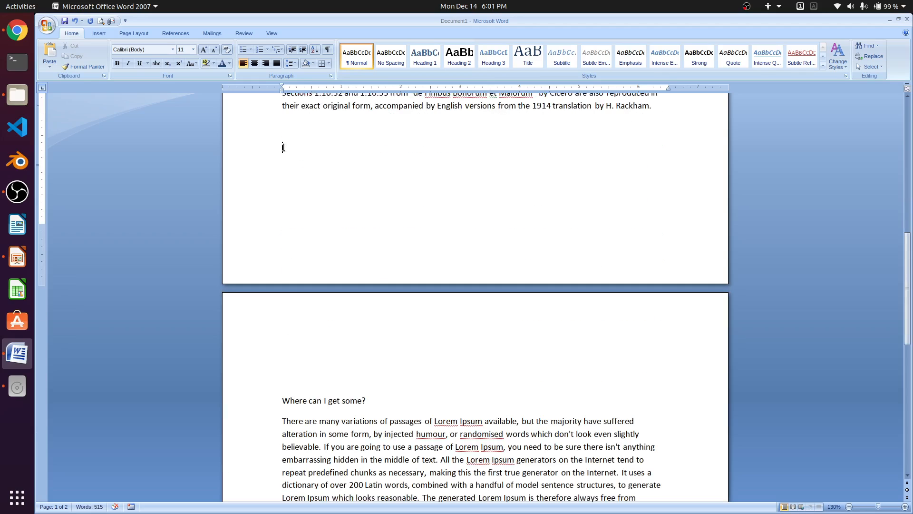
left_click_drag(283, 147, 321, 361)
scroll(328, 359, "up", 4)
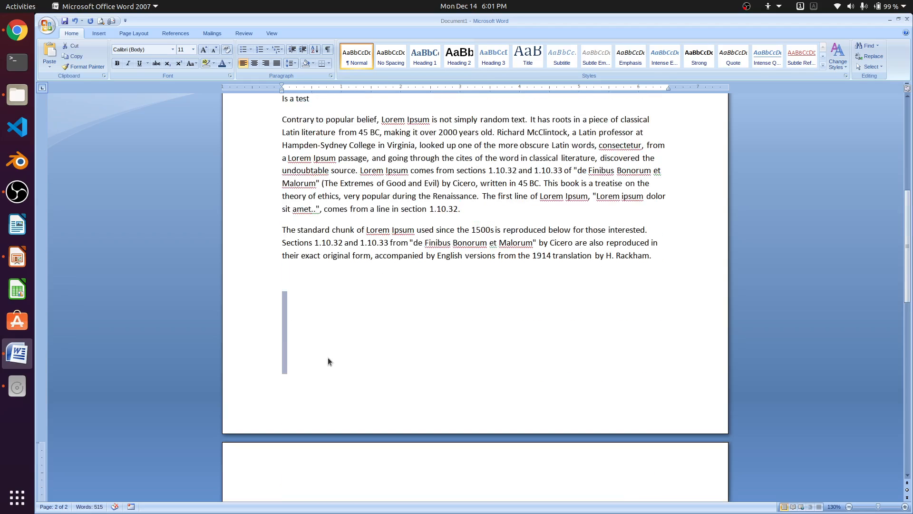
left_click(321, 270)
scroll(322, 267, "up", 3)
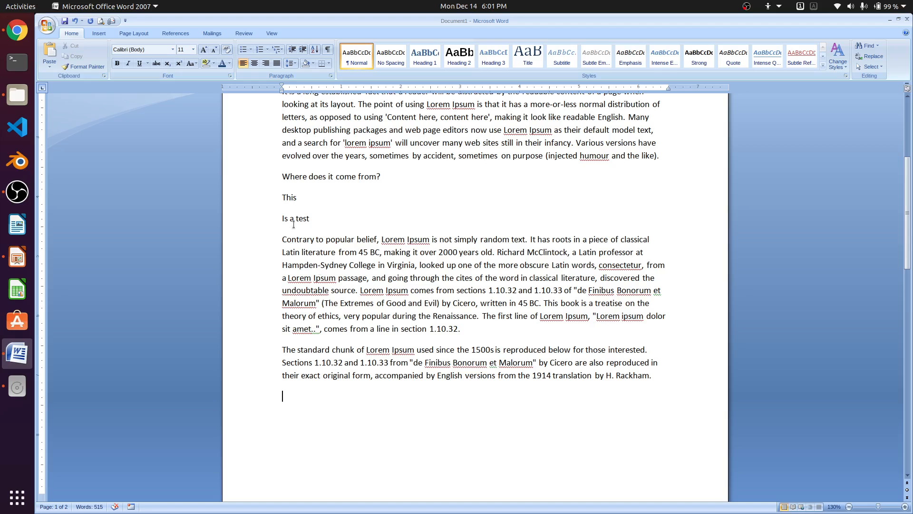
Undo the added test lines and the empty lines before the "Where can I get some?" heading.
left_click(75, 20)
left_click(75, 21)
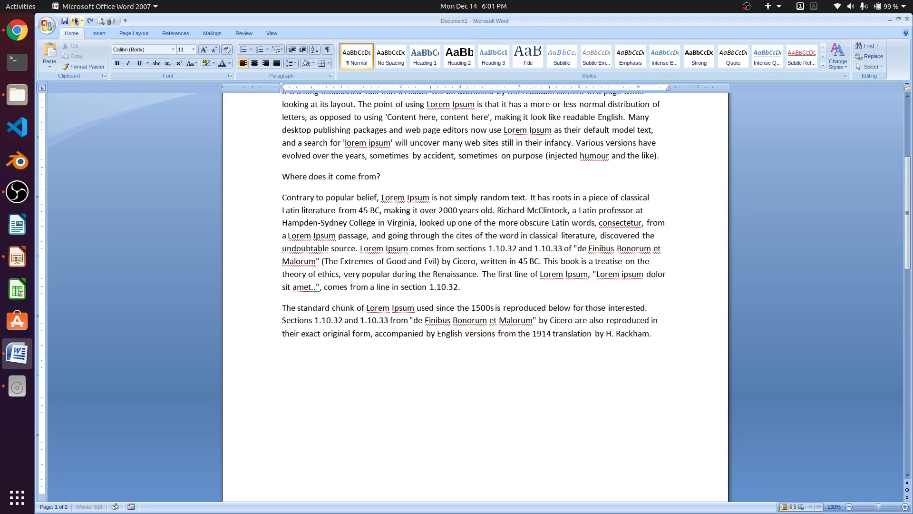
left_click(75, 20)
scroll(315, 314, "down", 2)
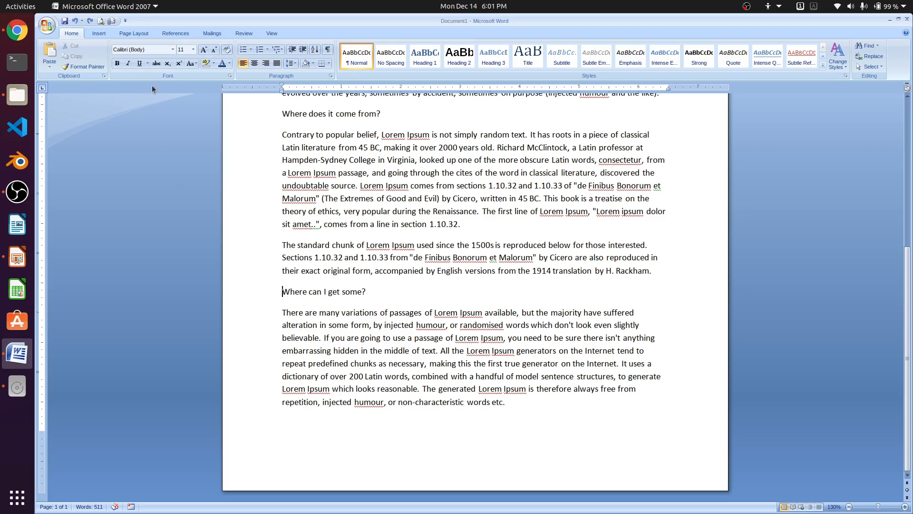
Insert a page break directly before the "Where can I get some?" heading.
left_click(103, 33)
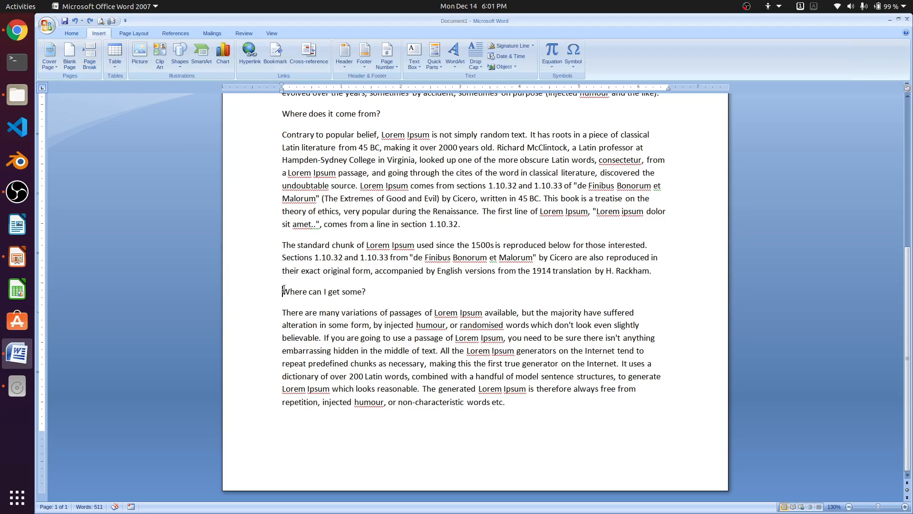
left_click(91, 65)
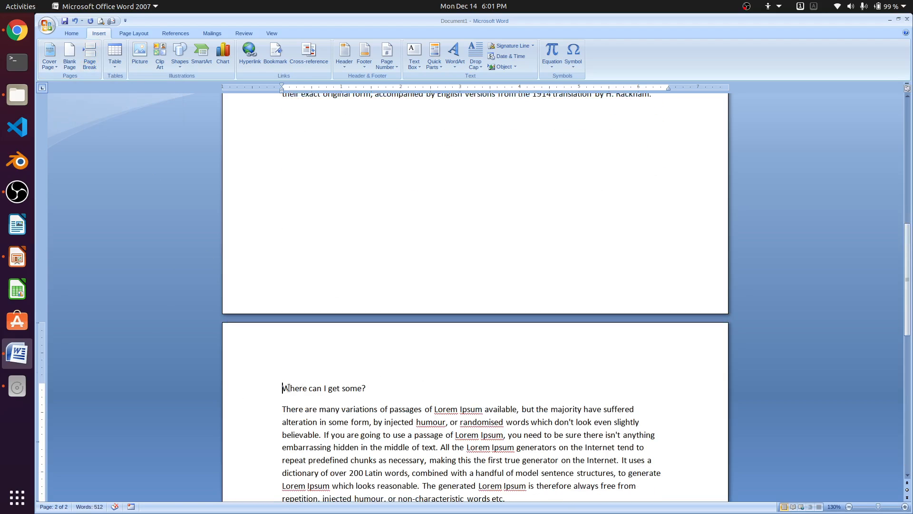
scroll(288, 388, "up", 2)
Enter the lines "This", "Is", "A test", "Kjasdh" and "Ajksdhkahs" ahead of the page break.
left_click(322, 209)
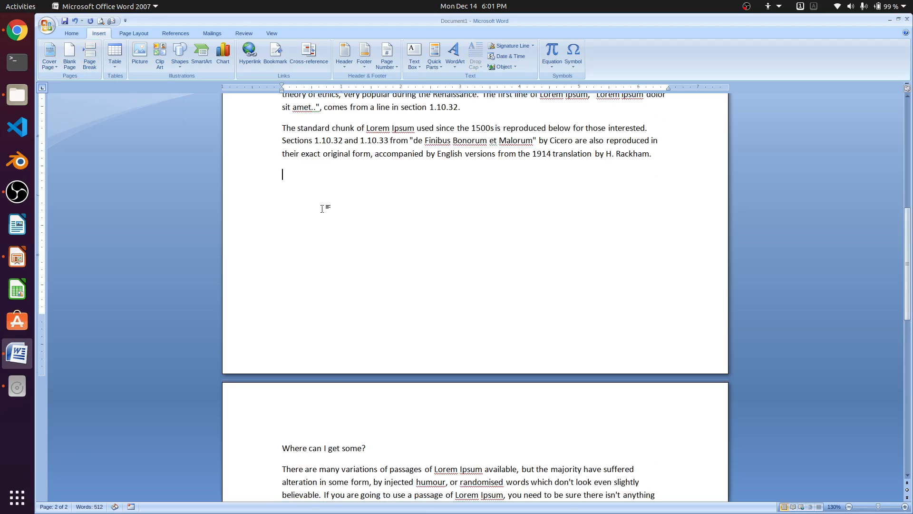
type("This")
key("Return")
type("Is")
key("Return")
type("A test")
key("Return")
type("Kjasdh")
key("Return")
type("Ajksdhkahs")
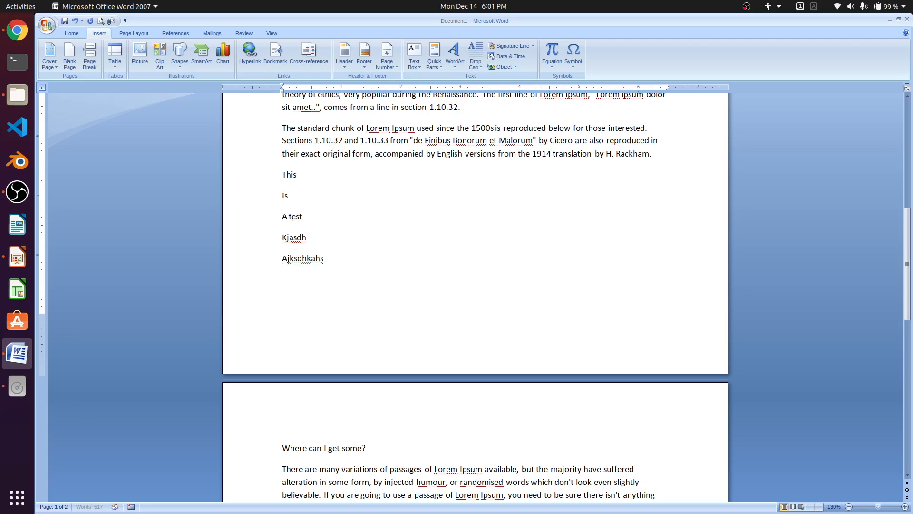
Add the filler lines "Askjhdkashd", "Jkashdkahsd", "Jhasdjajsdkdk" and "kahsdkjsd", and check where the "Where can I get some?" heading starts.
key("Return")
type("askjhdkashd")
key("Return")
type("jkashdkahsd")
key("Return")
type("jhasd")
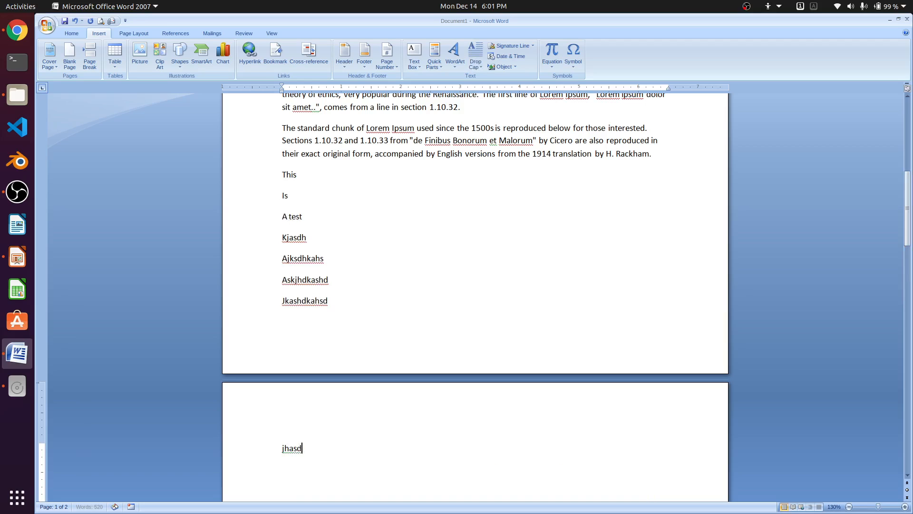
type("jajsdkdk")
key("Return")
type("kahsdkjsd")
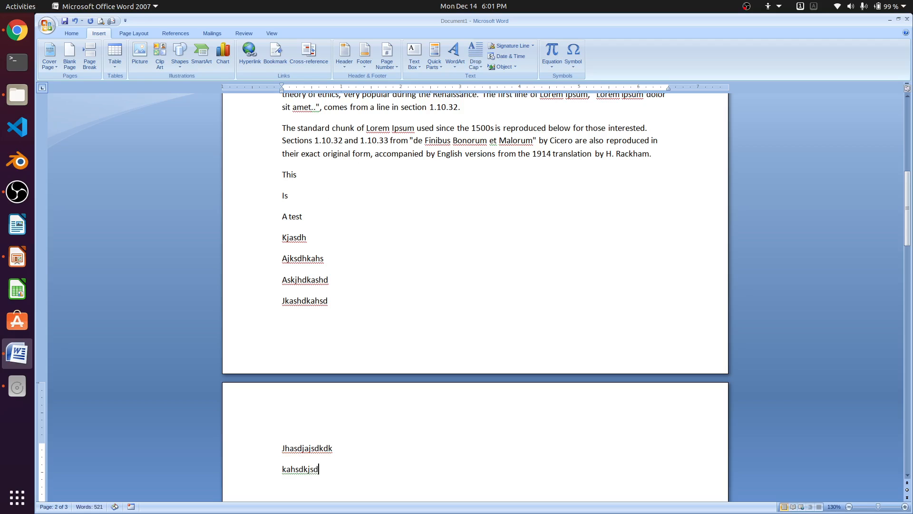
scroll(351, 259, "down", 20)
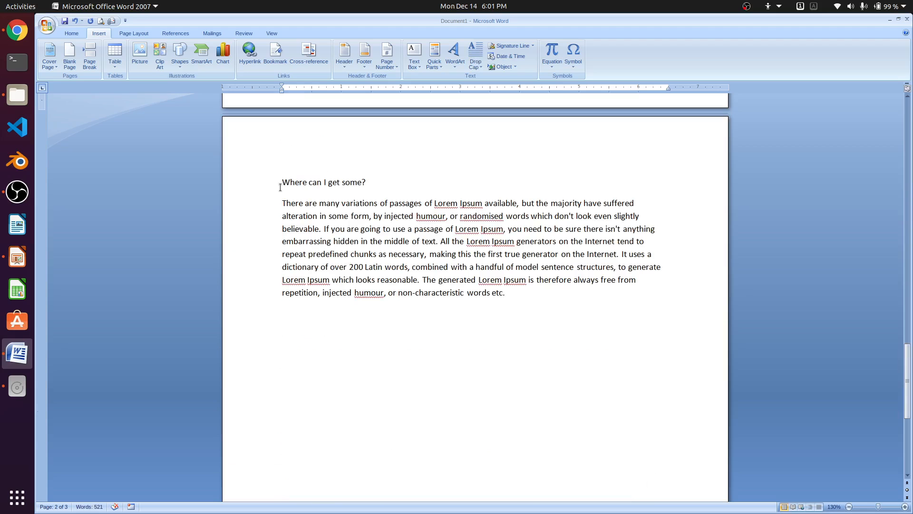
scroll(279, 188, "up", 15)
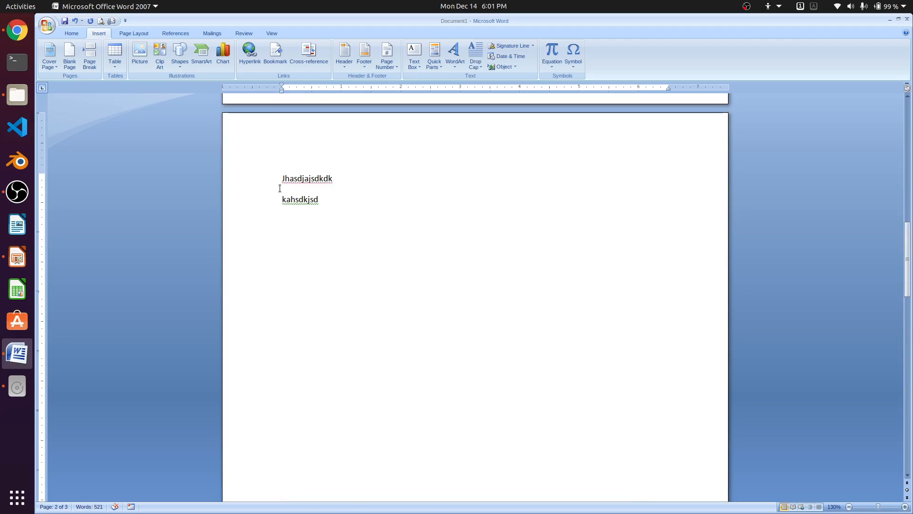
Delete all the test lines and the page break before the "Where can I get some?" heading.
key("BackSpace")
key("BackSpace")
key("BackSpace")
key("BackSpace")
key("BackSpace")
key("BackSpace")
key("BackSpace")
key("BackSpace")
key("BackSpace")
key("BackSpace")
key("BackSpace")
key("BackSpace")
key("BackSpace")
key("BackSpace")
key("BackSpace")
key("BackSpace")
key("BackSpace")
key("BackSpace")
key("BackSpace")
key("BackSpace")
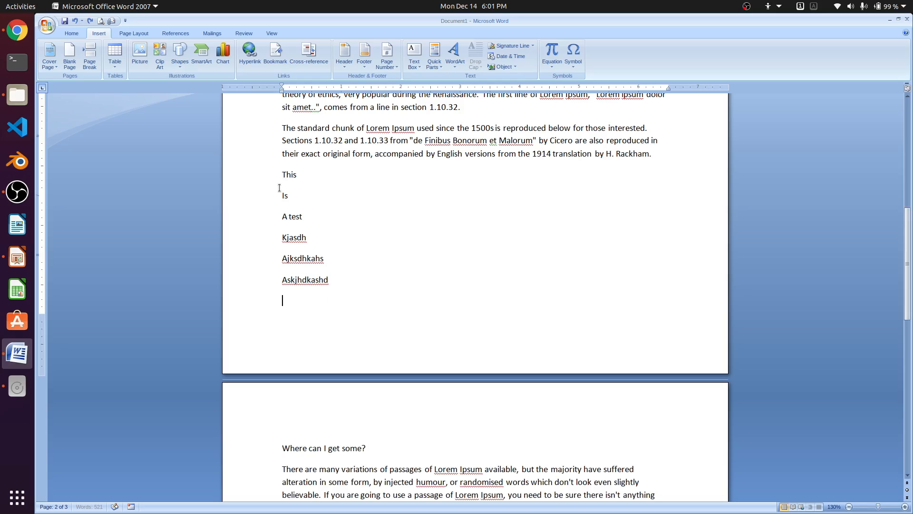
key("BackSpace")
key("BackSpace")
key("BackSpace")
key("BackSpace")
key("BackSpace")
key("BackSpace")
key("BackSpace")
key("BackSpace")
key("BackSpace")
key("BackSpace")
key("BackSpace")
key("BackSpace")
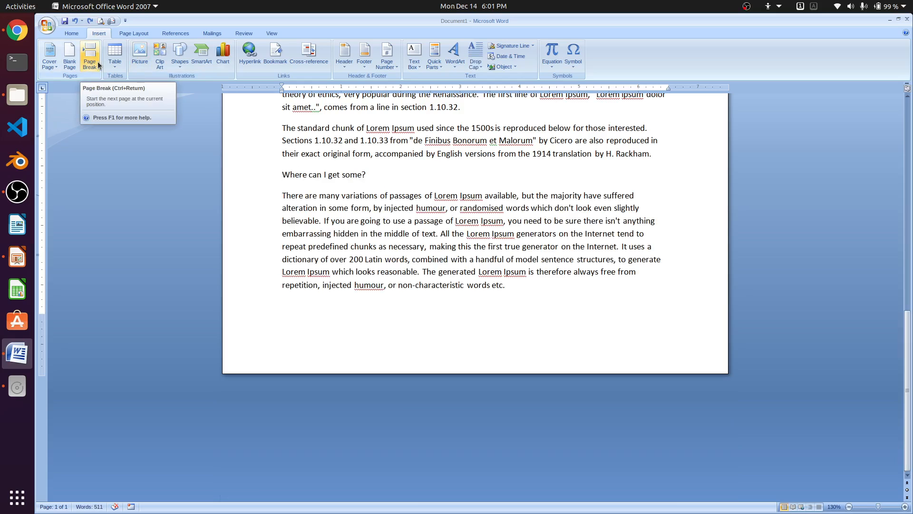
Add an empty line above the "What is Lorem Ipsum?" heading and insert a table of 3 columns and 3 rows there.
scroll(396, 177, "up", 10)
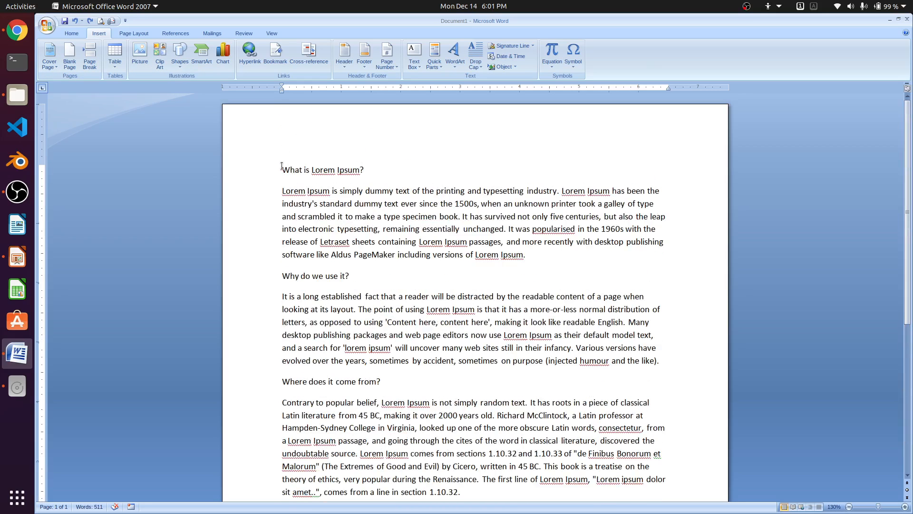
left_click(281, 171)
key("Return")
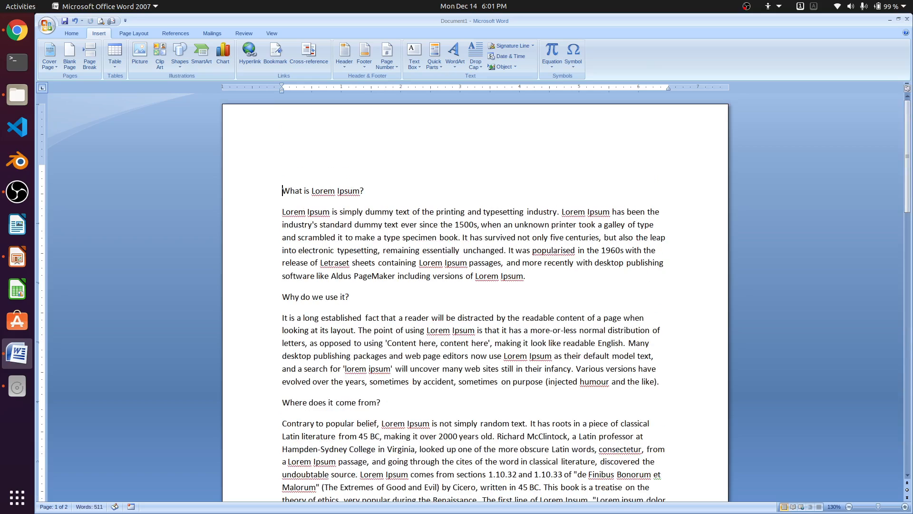
left_click(116, 67)
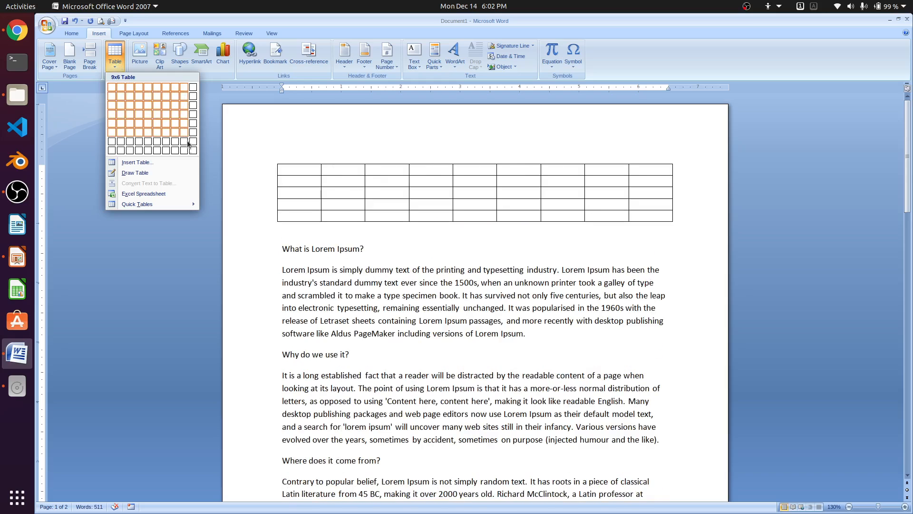
left_click(132, 110)
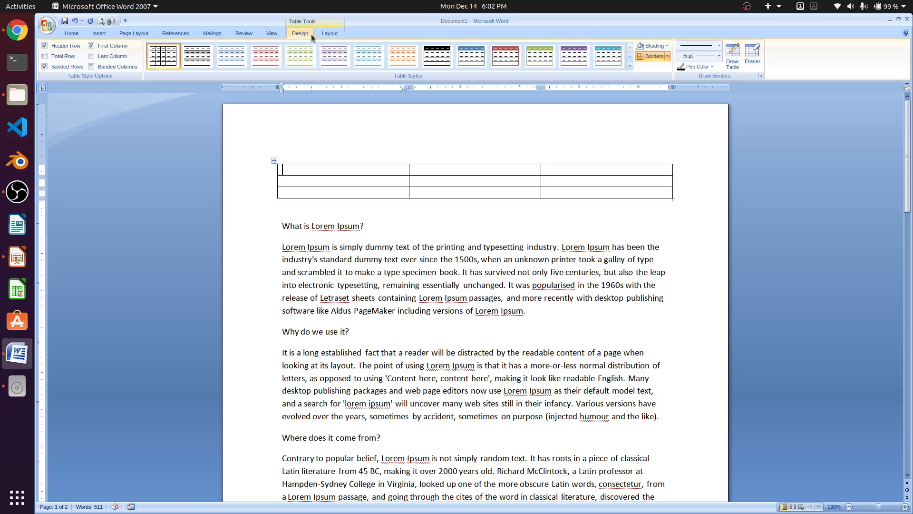
Select the whole table and apply a green built-in table style, followed by the black one with a dark header row and first column.
left_click(275, 160)
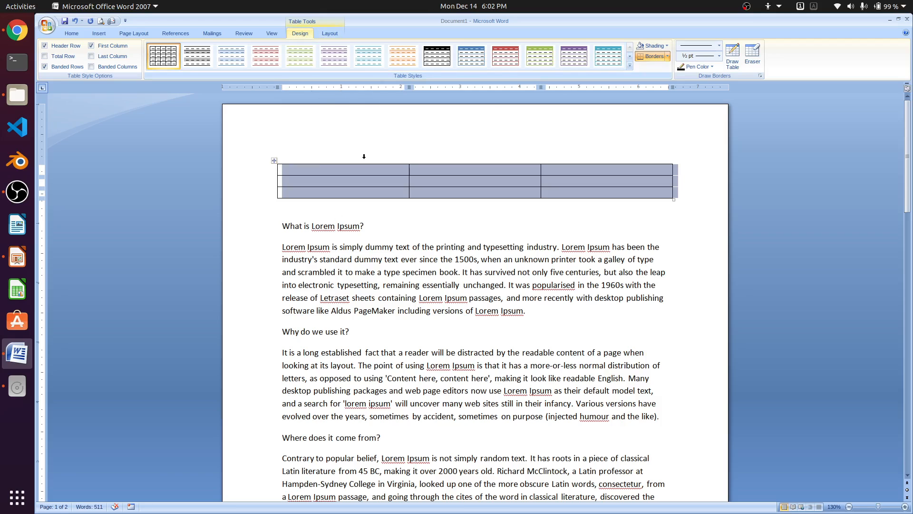
left_click(356, 247)
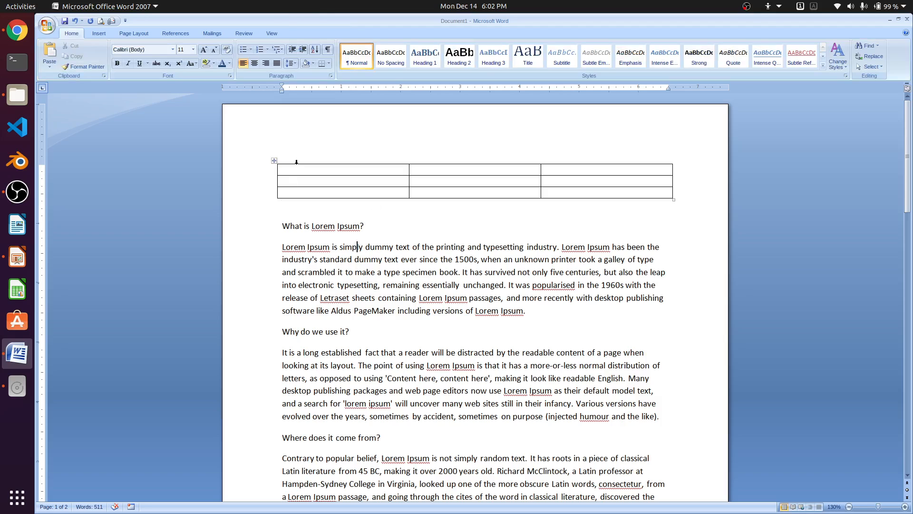
left_click(275, 162)
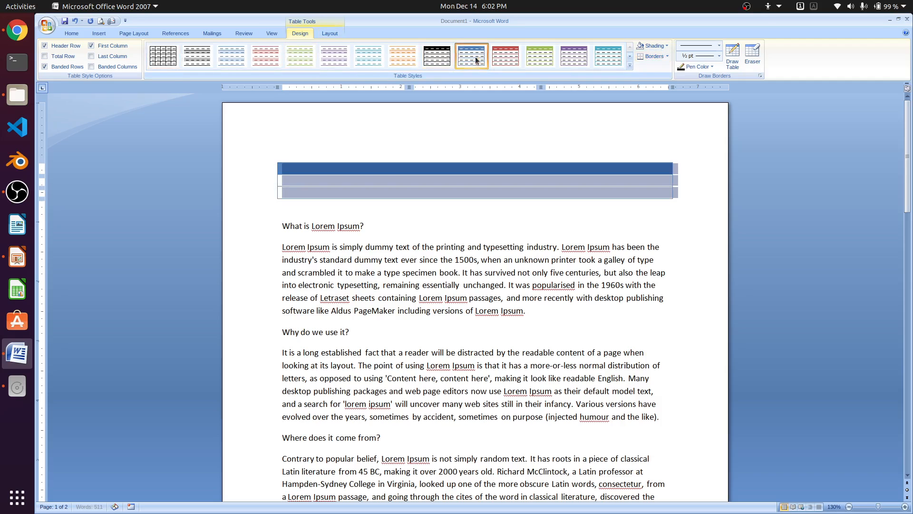
left_click(540, 56)
left_click(630, 67)
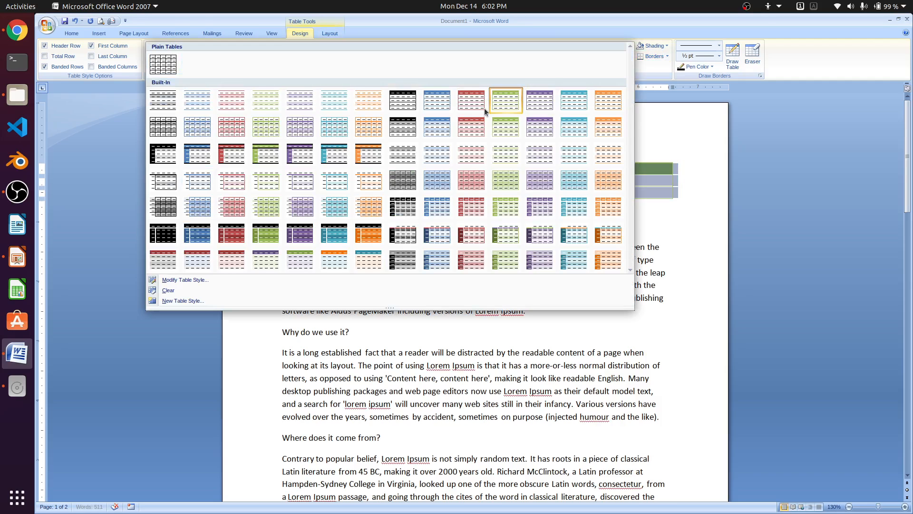
left_click(404, 206)
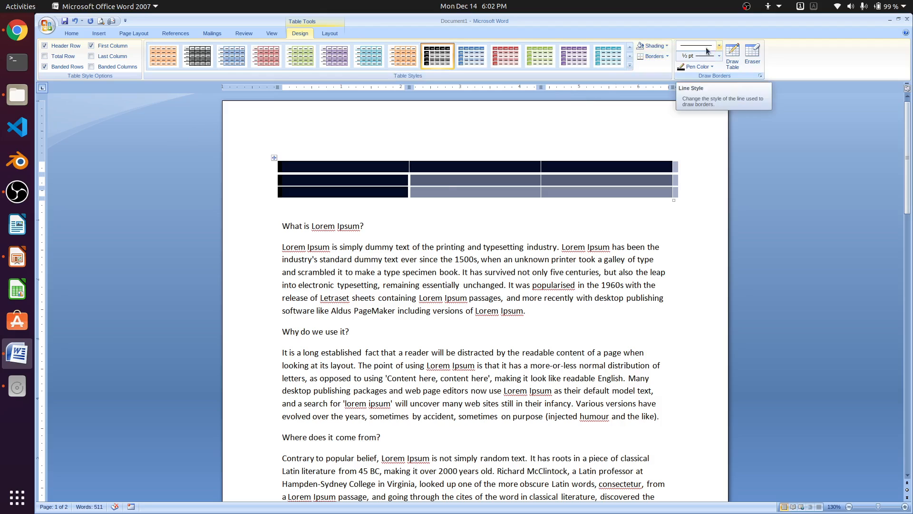
Restyle the table with the red header-row style, followed by the grey style with a black first column.
left_click(630, 65)
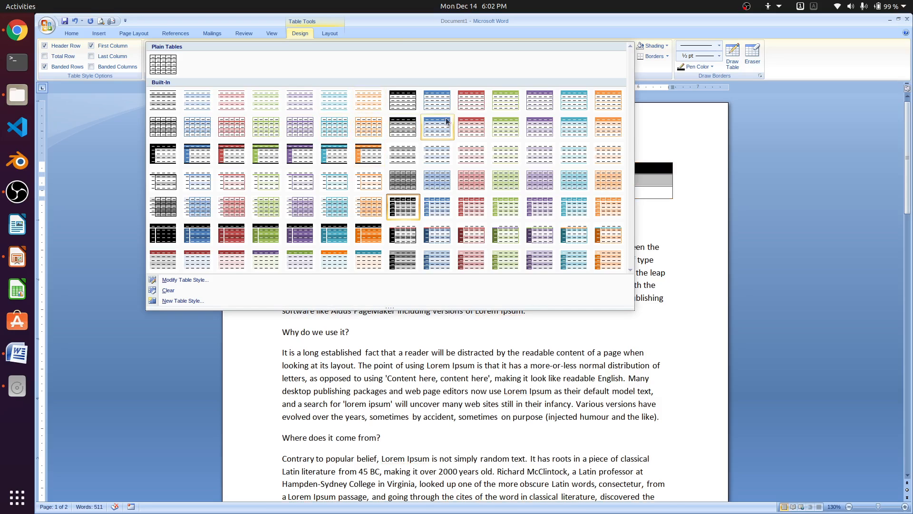
left_click(472, 100)
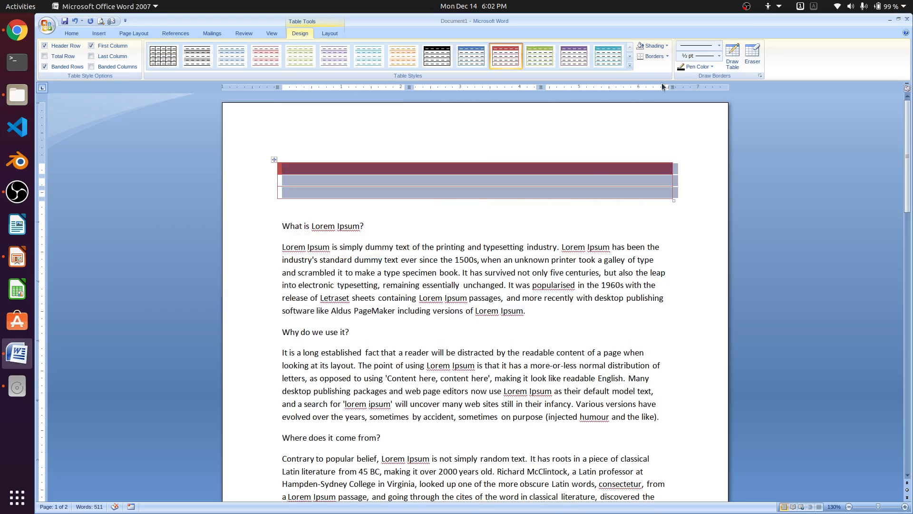
left_click(630, 65)
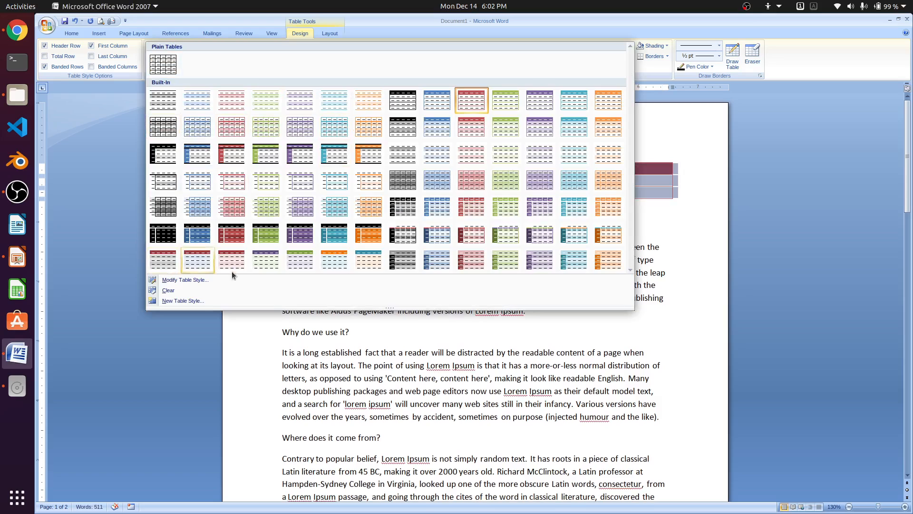
left_click(402, 260)
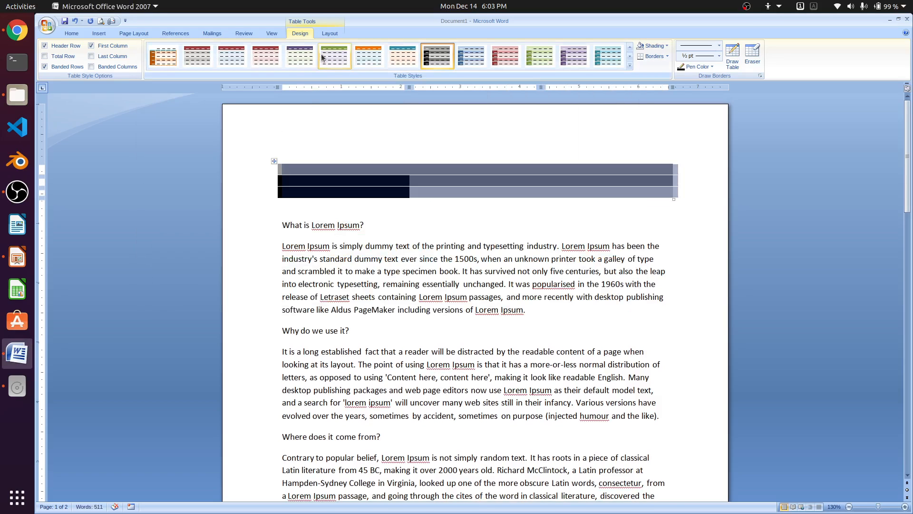
Look over the table's layout and design options, and delete the styled table above the "What is Lorem Ipsum?" heading.
left_click(331, 32)
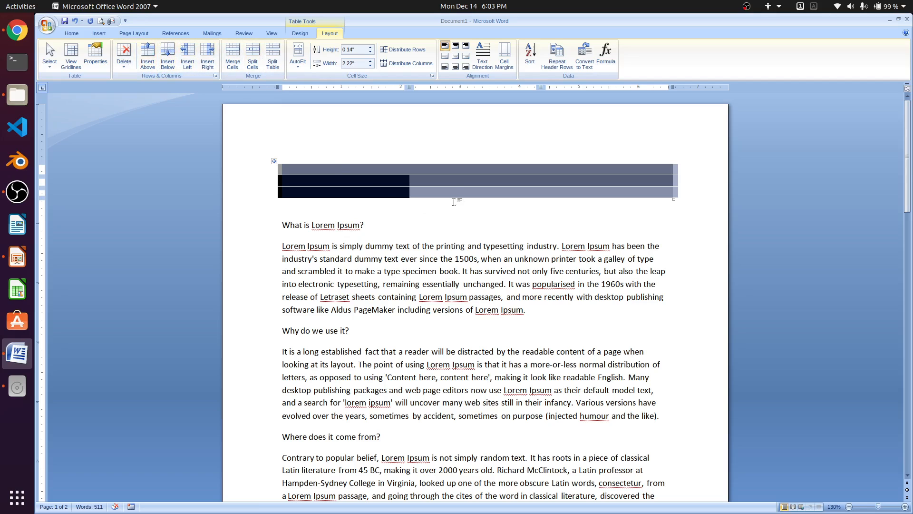
left_click(309, 33)
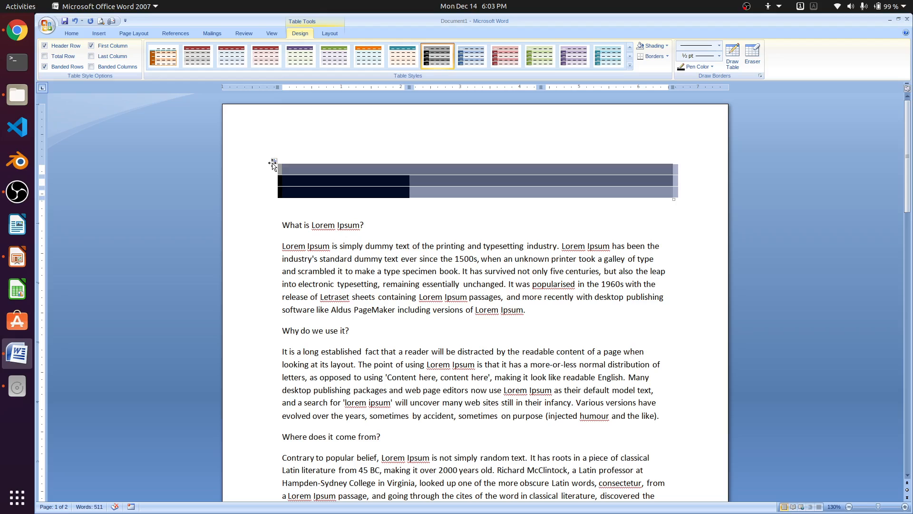
left_click(415, 210)
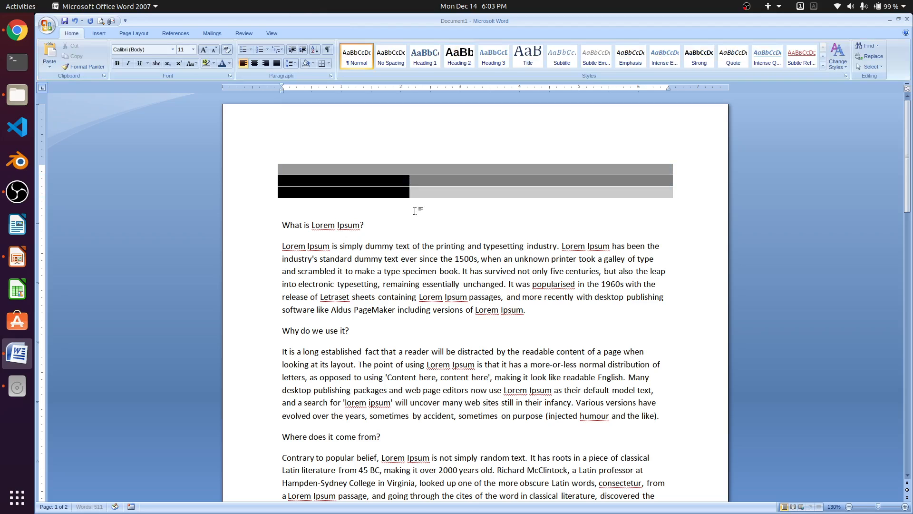
left_click_drag(414, 211, 230, 147)
key("BackSpace")
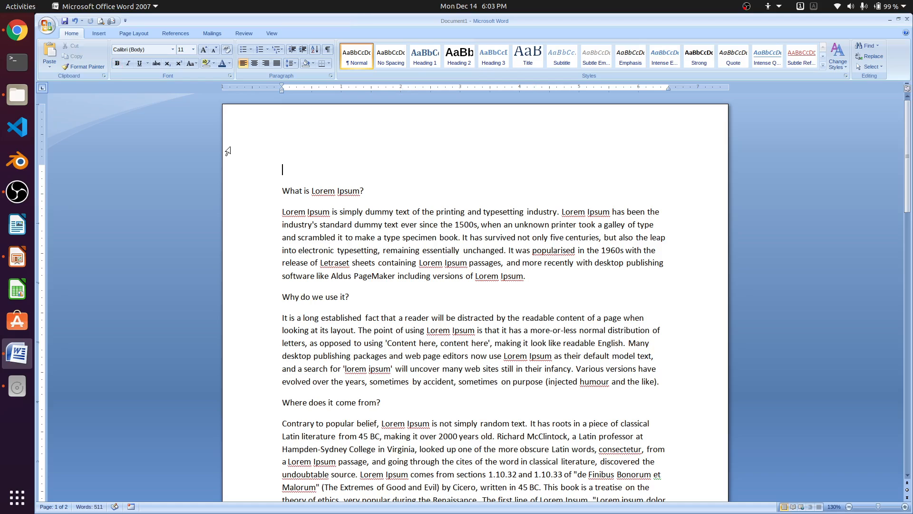
Insert a table of 5 columns and 4 rows above the first heading by specifying its dimensions, and undo the insertion.
left_click(99, 33)
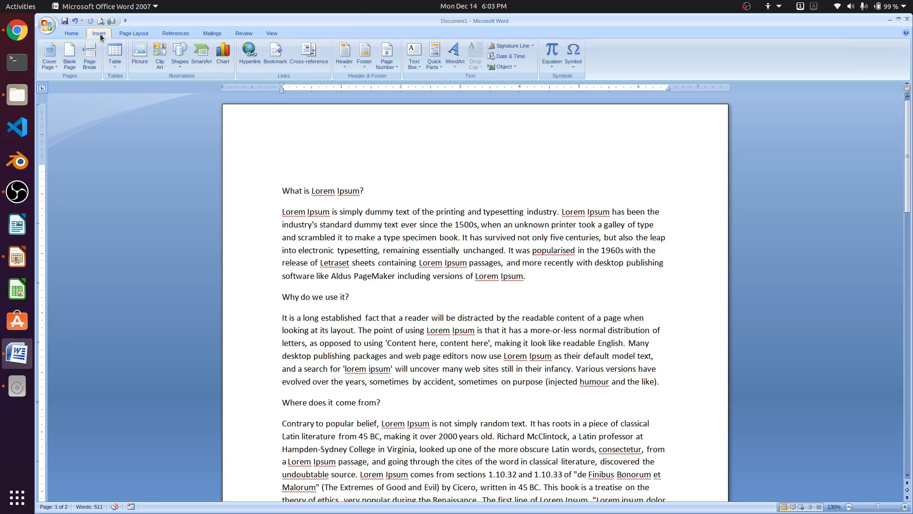
left_click(115, 66)
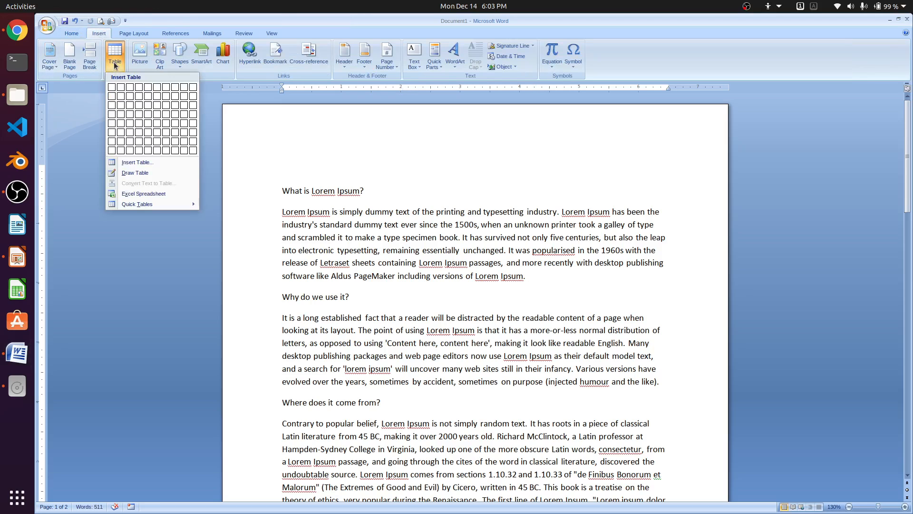
left_click(156, 165)
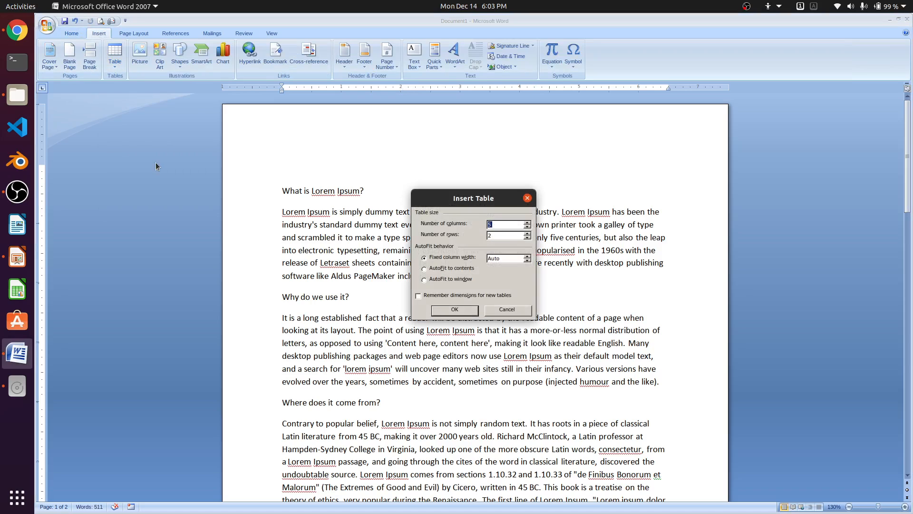
left_click_drag(429, 205, 540, 86)
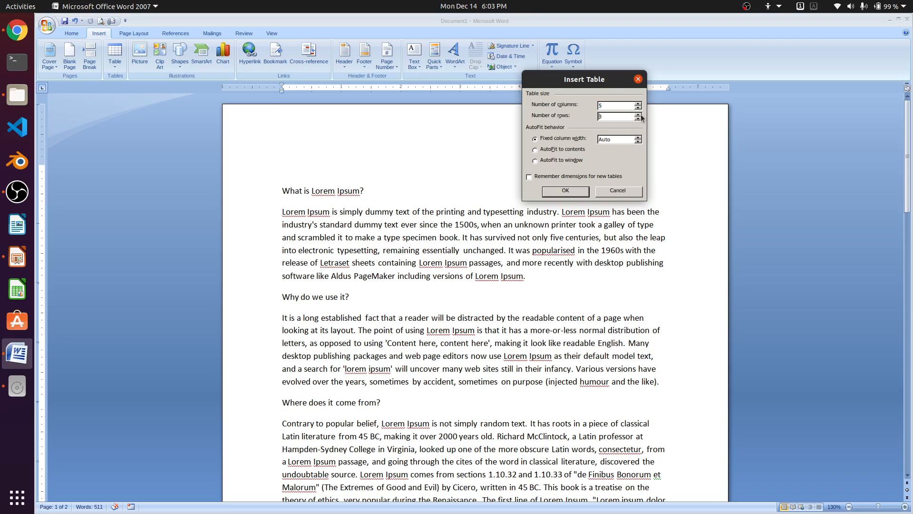
left_click(566, 190)
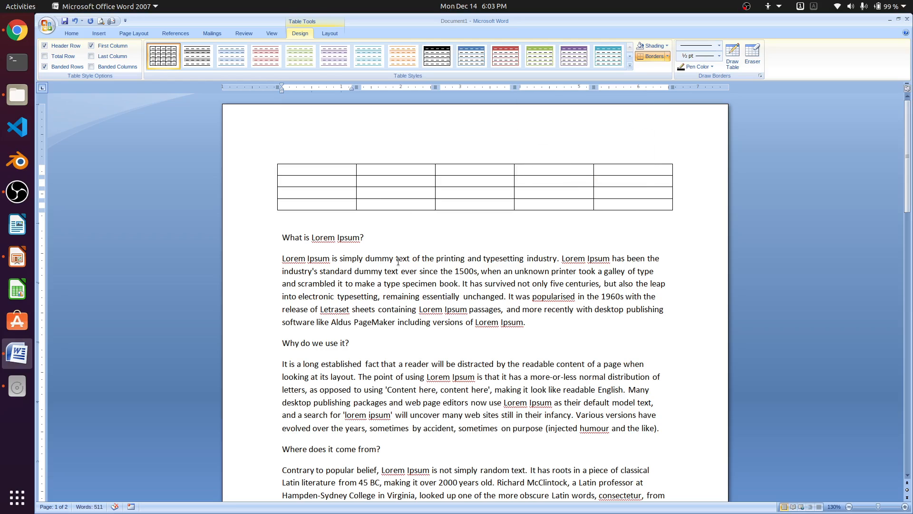
left_click(100, 34)
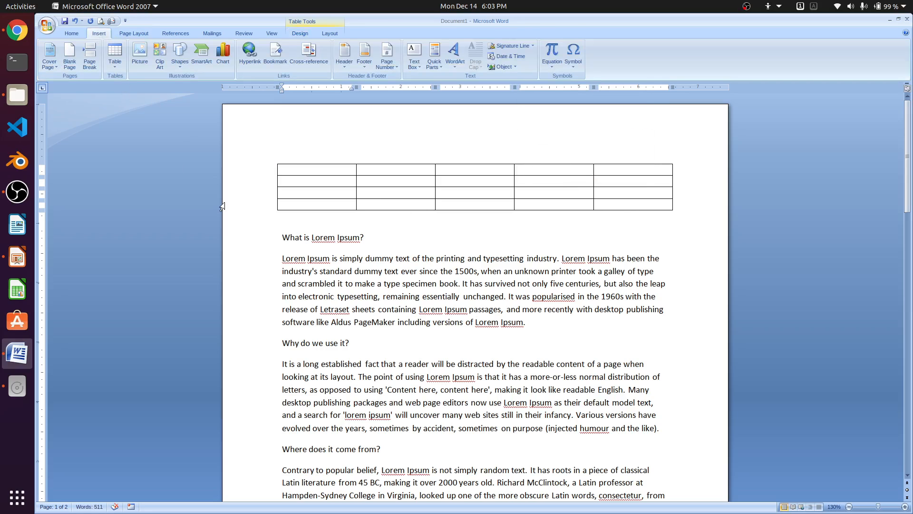
key("ctrl+z")
Draw a table outline about 5.8 inches wide above the first heading and split it into three columns with two vertical lines.
left_click(114, 67)
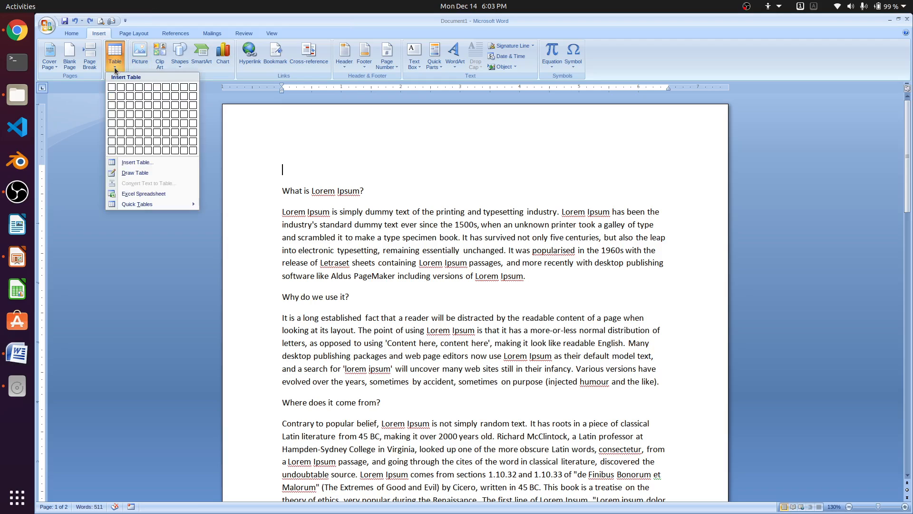
left_click(167, 174)
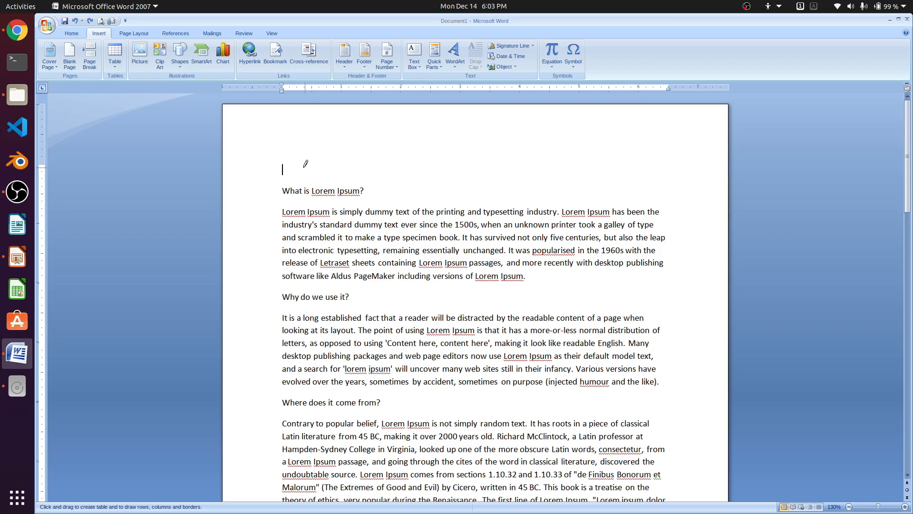
mouse_move(286, 162)
left_mouse_down()
mouse_move(381, 162)
mouse_move(632, 204)
left_mouse_up()
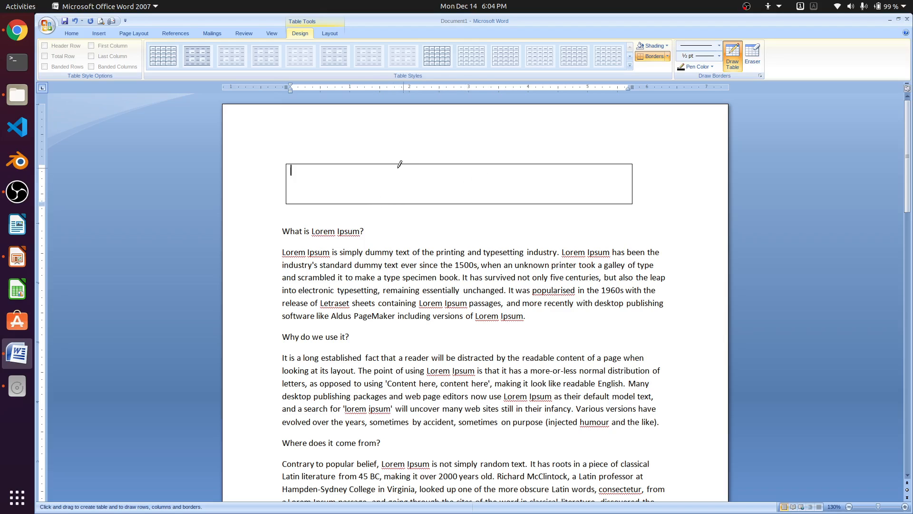
left_click_drag(389, 165, 389, 203)
left_click_drag(527, 164, 526, 203)
Draw horizontal and vertical lines inside the middle column to subdivide it into a grid of four columns and three rows.
left_click_drag(389, 185, 515, 184)
left_click_drag(445, 165, 443, 186)
mouse_move(489, 164)
left_mouse_down()
mouse_move(488, 204)
mouse_move(445, 198)
mouse_move(444, 206)
left_mouse_up()
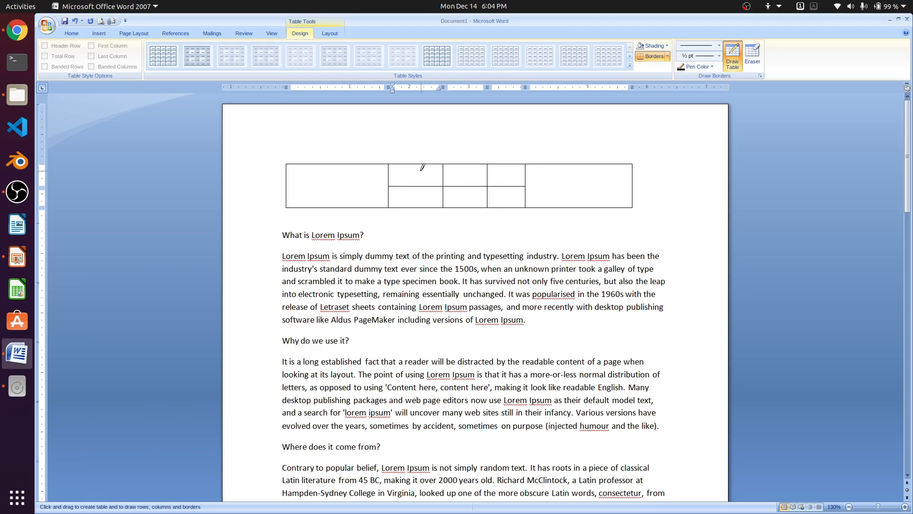
left_click_drag(417, 164, 414, 206)
left_click_drag(392, 172, 504, 185)
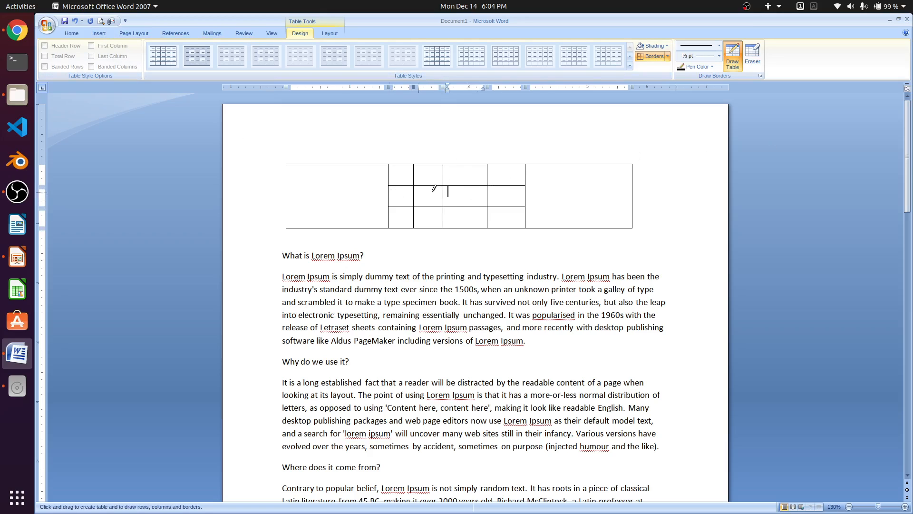
Erase the upper dividers in the grid's first and third columns, and its right edge in the top and bottom rows.
left_click(754, 67)
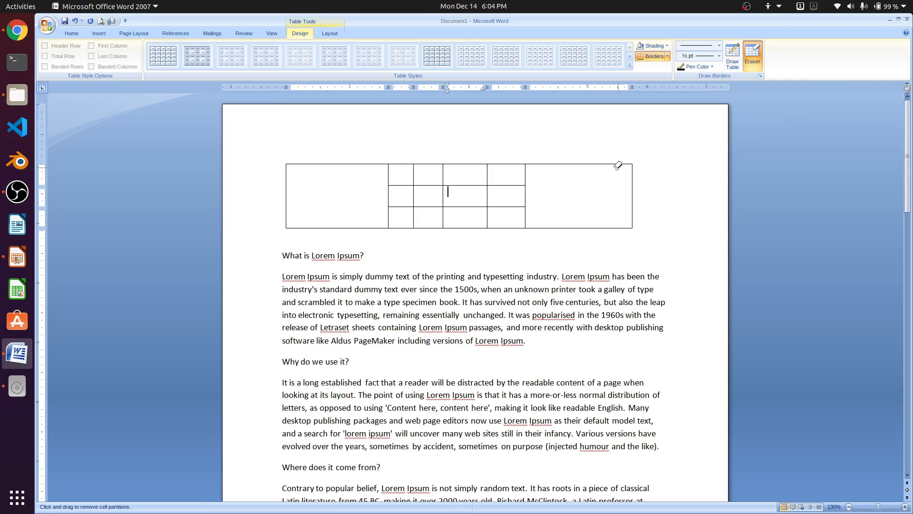
left_click(525, 172)
left_click(476, 185)
left_click(401, 185)
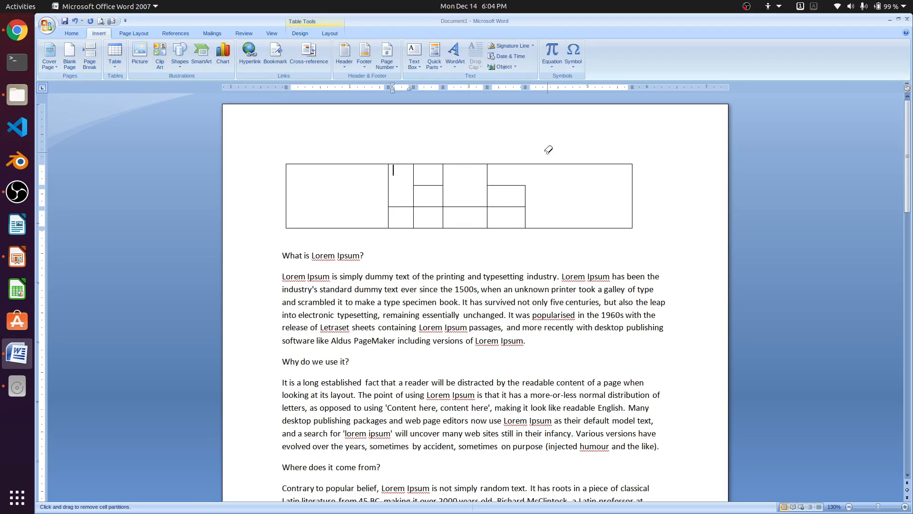
right_click(541, 185)
left_click_drag(535, 212, 498, 227)
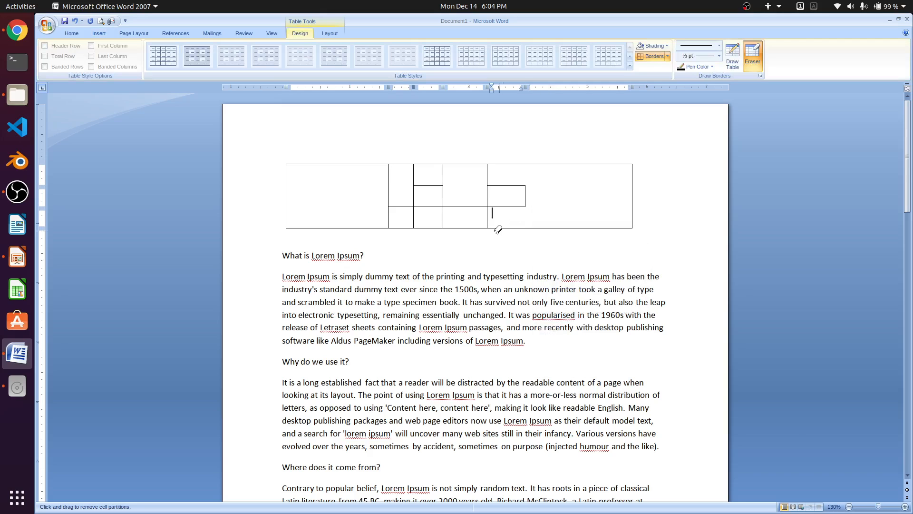
Leave table drawing mode and delete the entire hand-drawn table above the first heading.
left_click(732, 55)
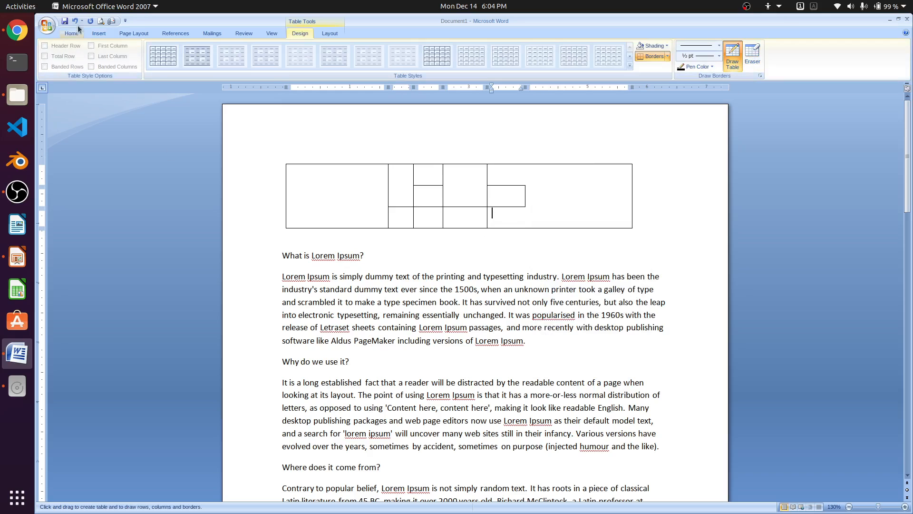
left_click(94, 35)
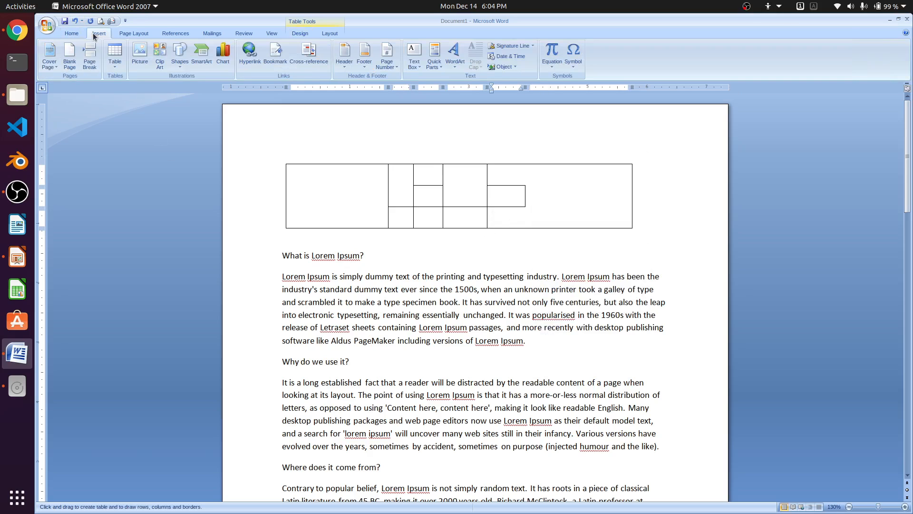
left_click(115, 56)
left_click(150, 173)
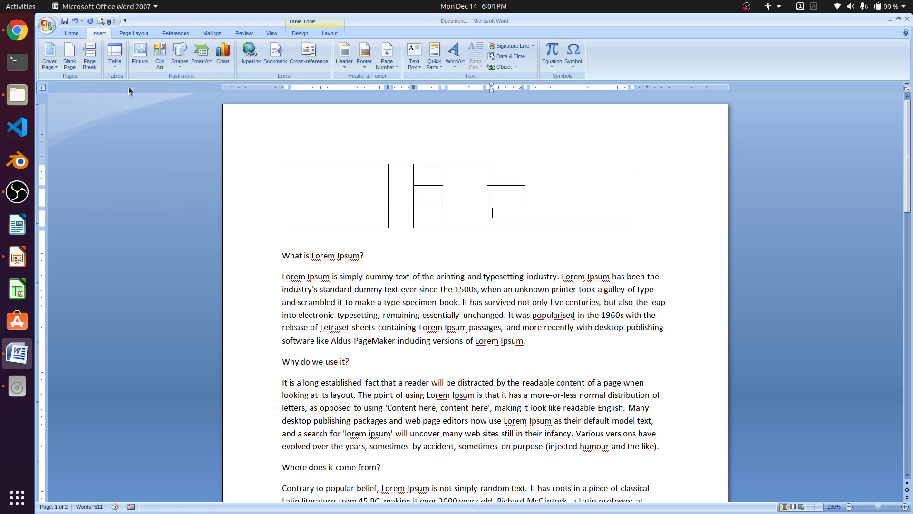
left_click(117, 65)
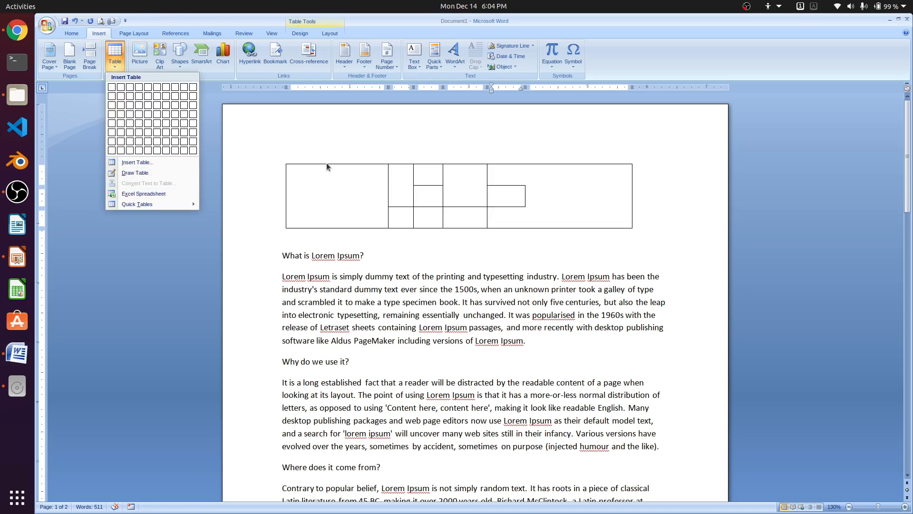
left_click(429, 166)
double_click(279, 167)
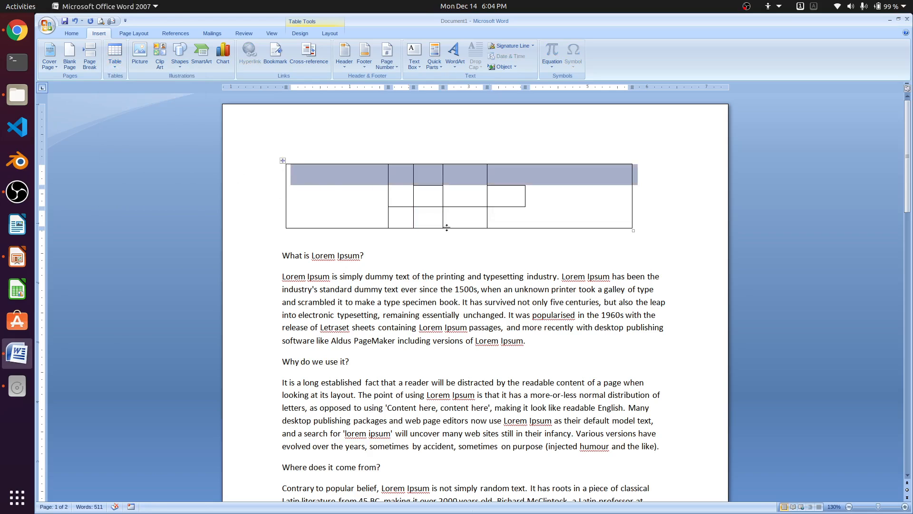
left_click_drag(461, 238, 222, 177)
key("BackSpace")
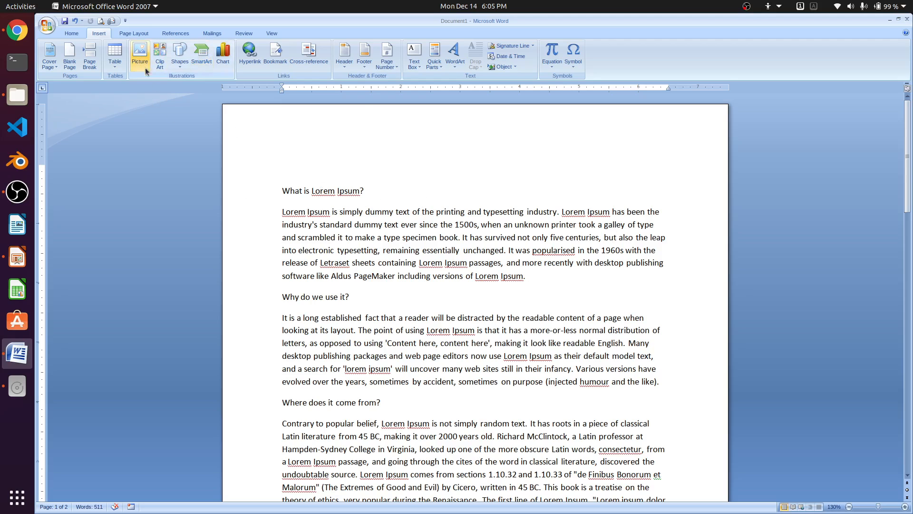
Insert the picture degree.png above the first heading and shrink it to about 2.06 inches wide by 1.56 inches high.
left_click(139, 52)
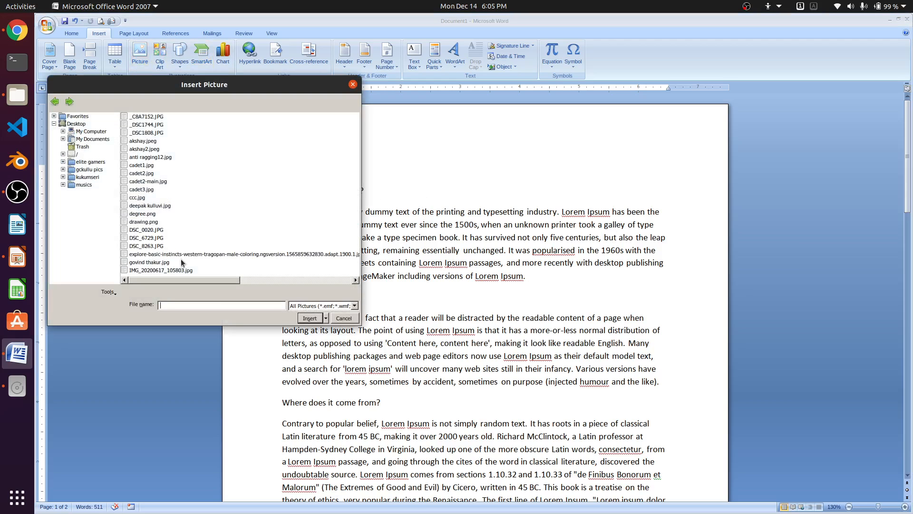
left_click(145, 214)
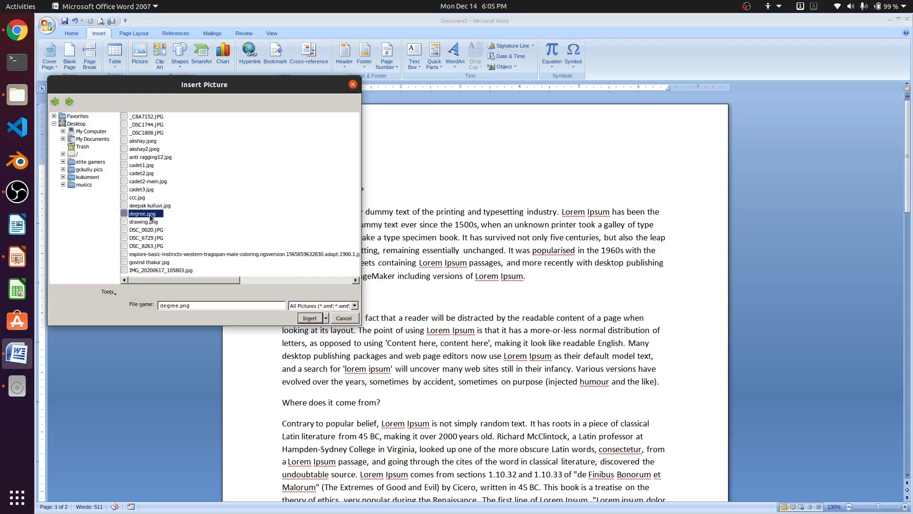
left_click(309, 318)
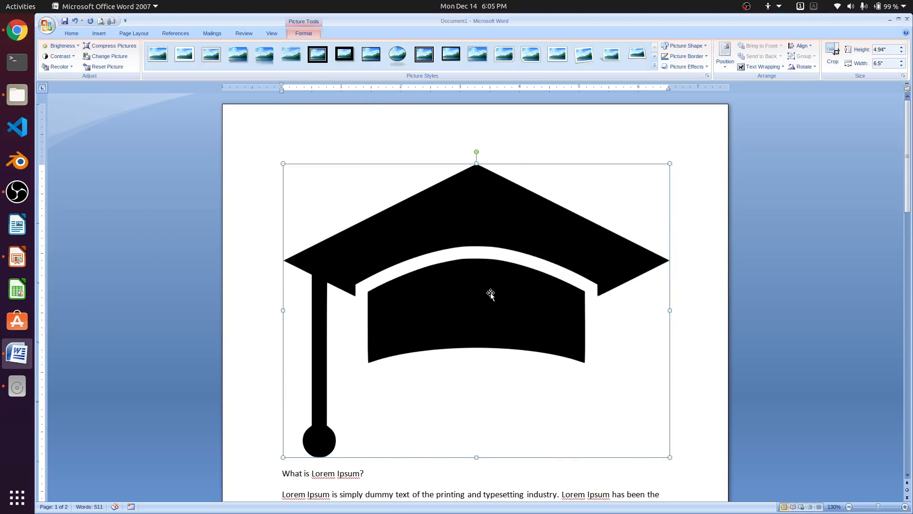
scroll(491, 294, "down", 3)
scroll(490, 294, "up", 3)
left_click_drag(671, 458, 405, 252)
Try a thick black frame and a tilted white perspective style on the graduation cap picture, and settle on the drop-shadow style.
left_click(391, 54)
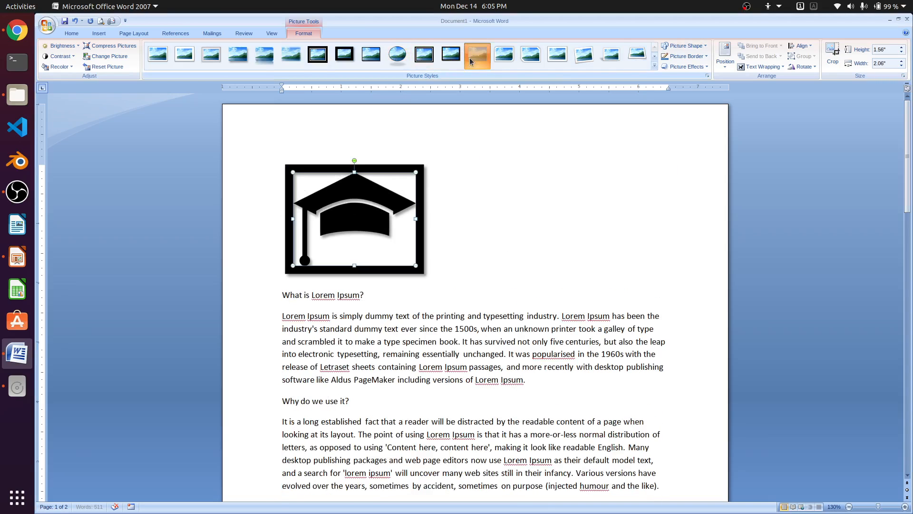
left_click(560, 59)
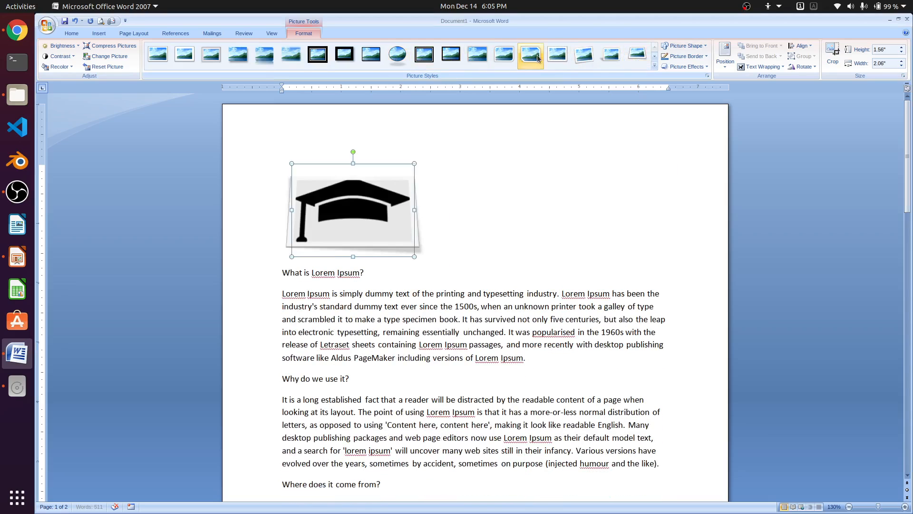
left_click(237, 55)
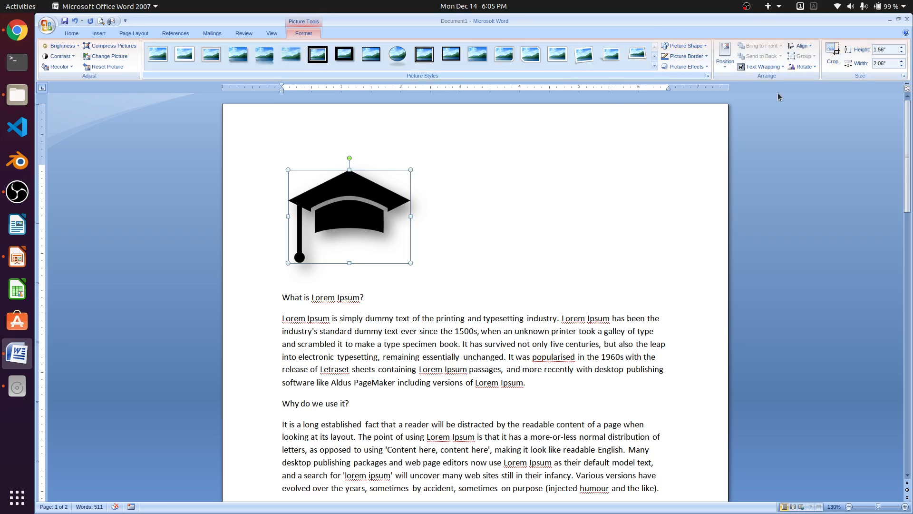
left_click(448, 288)
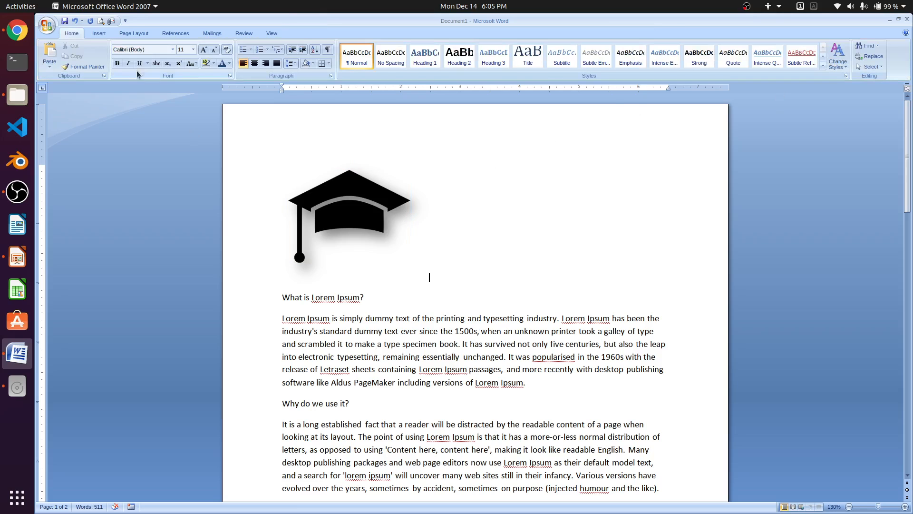
Insert the built-in Austere (Even Page) header into the document.
key("alt+n")
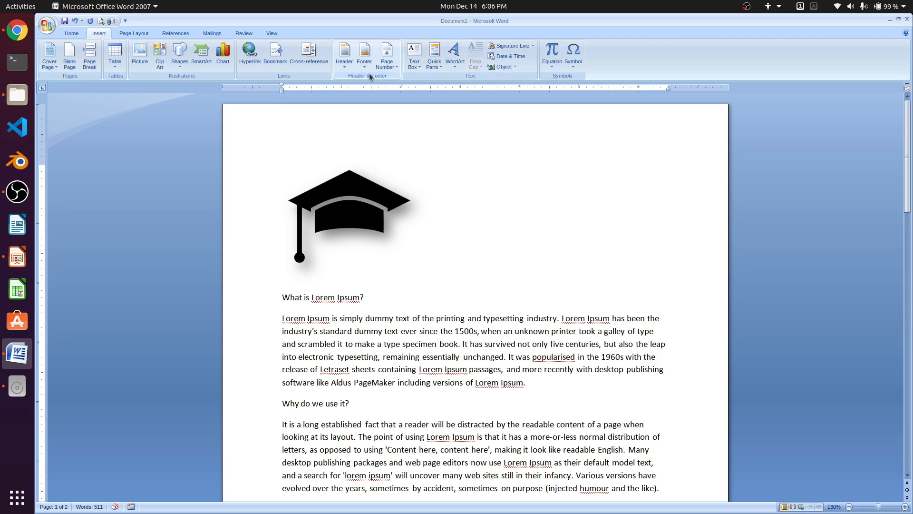
left_click(344, 67)
left_click(343, 70)
left_click(344, 68)
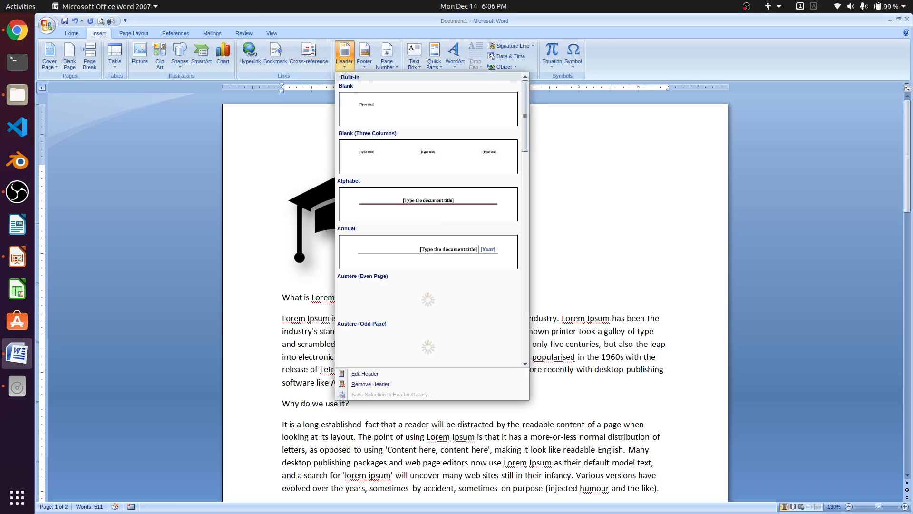
left_click(345, 68)
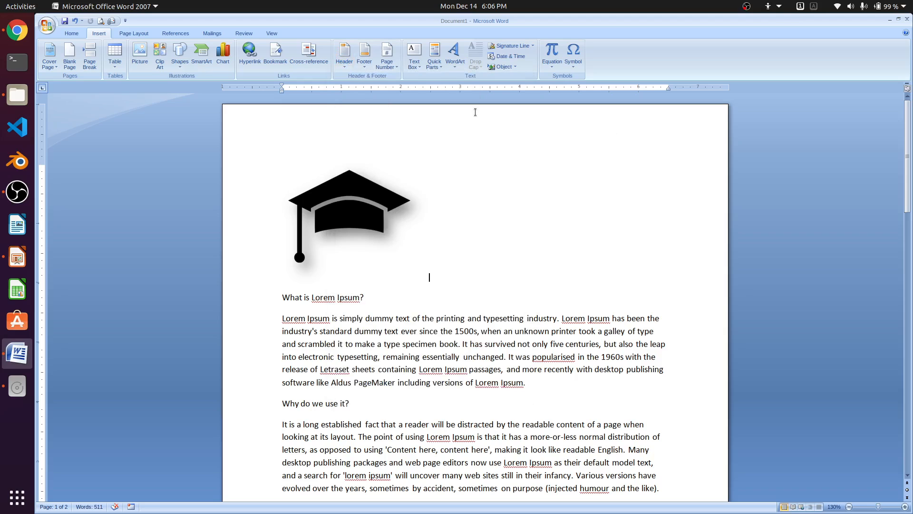
left_click(346, 69)
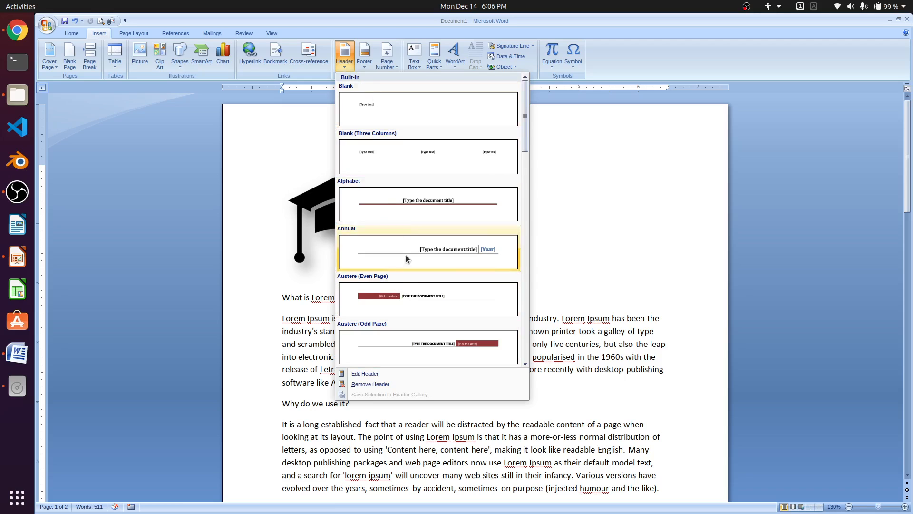
left_click(412, 301)
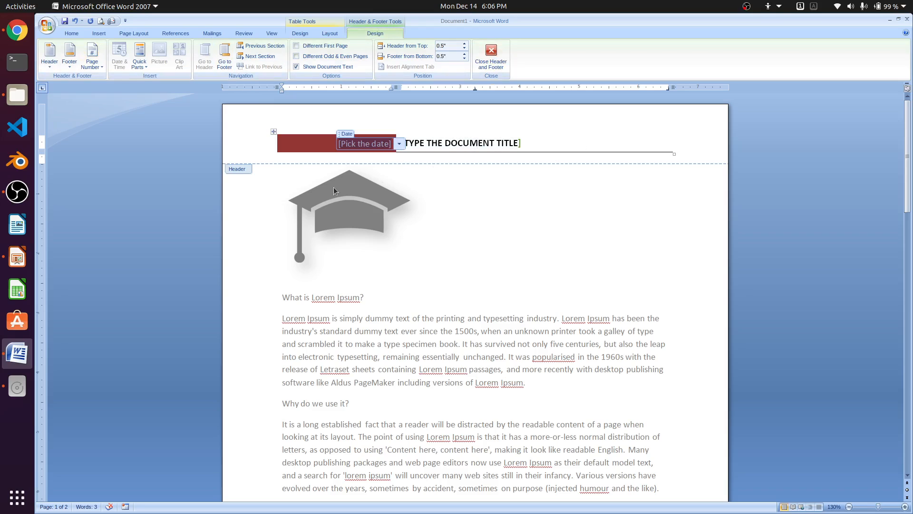
Enter THE JUNGLE BOOK as the header's document title, and clear the date placeholder before returning to the document body.
left_click(444, 145)
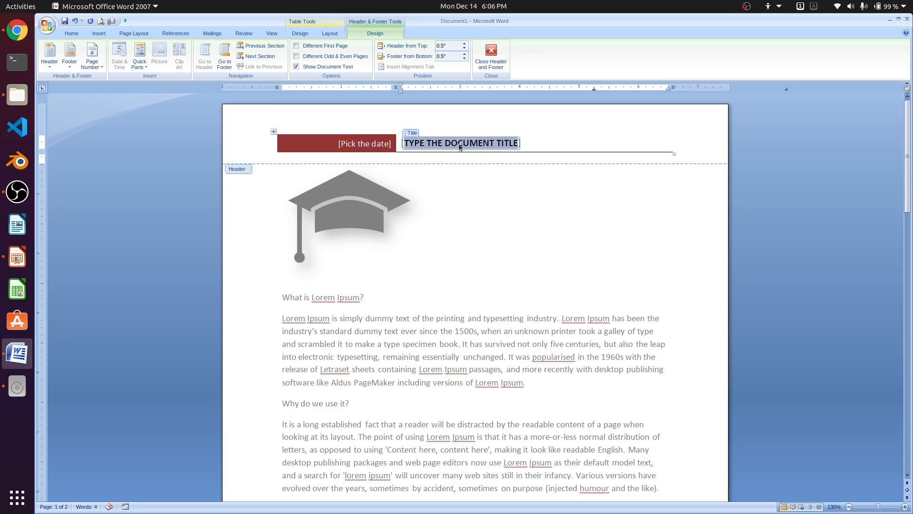
type("THE JUN")
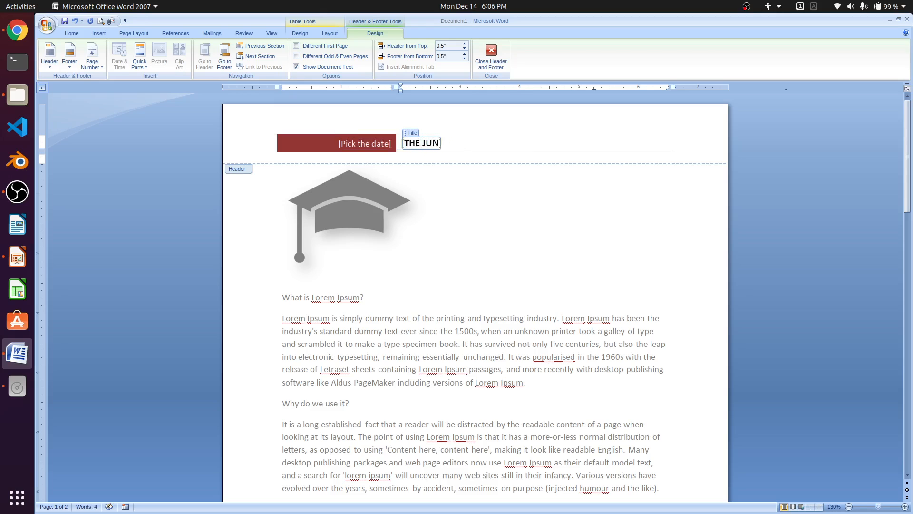
type("GLE BOOK")
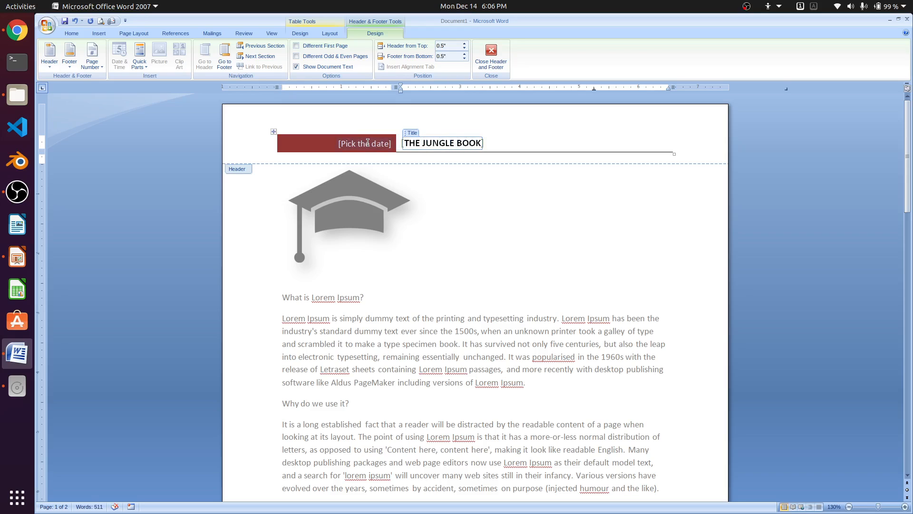
left_click(368, 142)
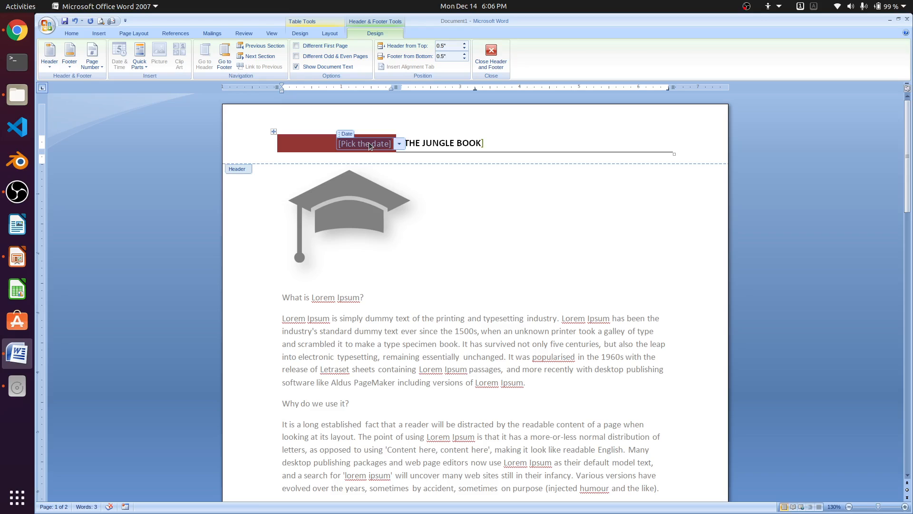
key("BackSpace")
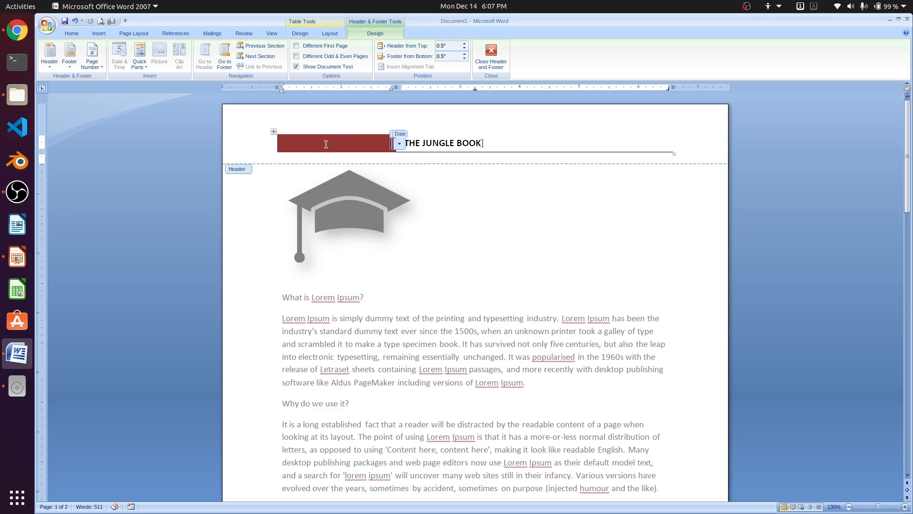
left_click(497, 68)
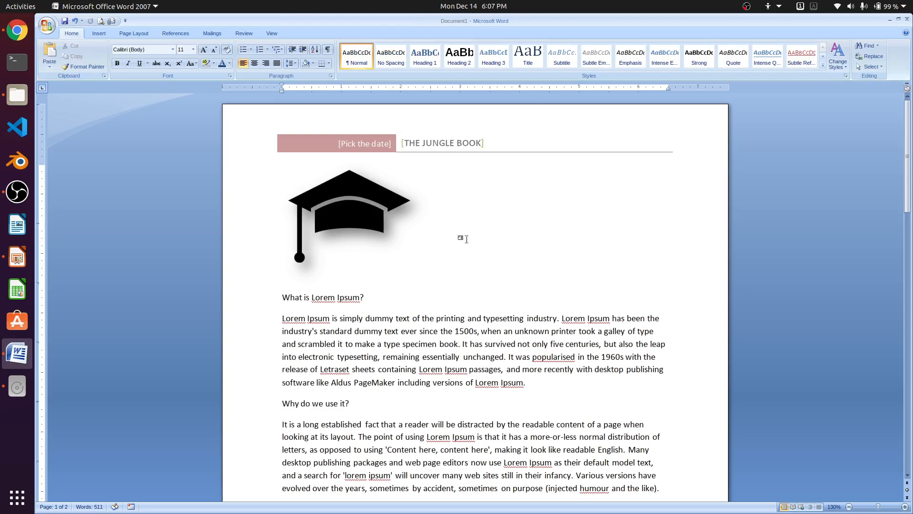
Check the header on the second page, reopen header and footer editing, and insert the built-in Annual footer.
scroll(465, 238, "down", 10)
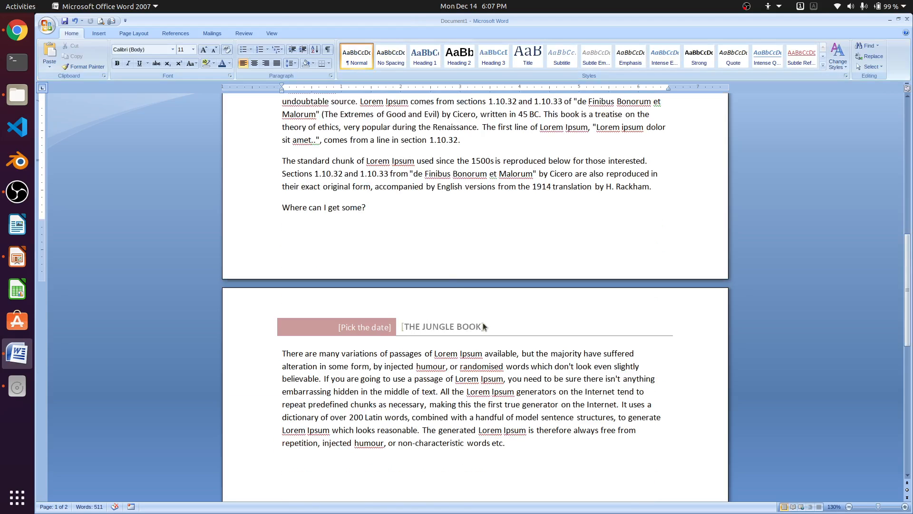
scroll(421, 330, "up", 10)
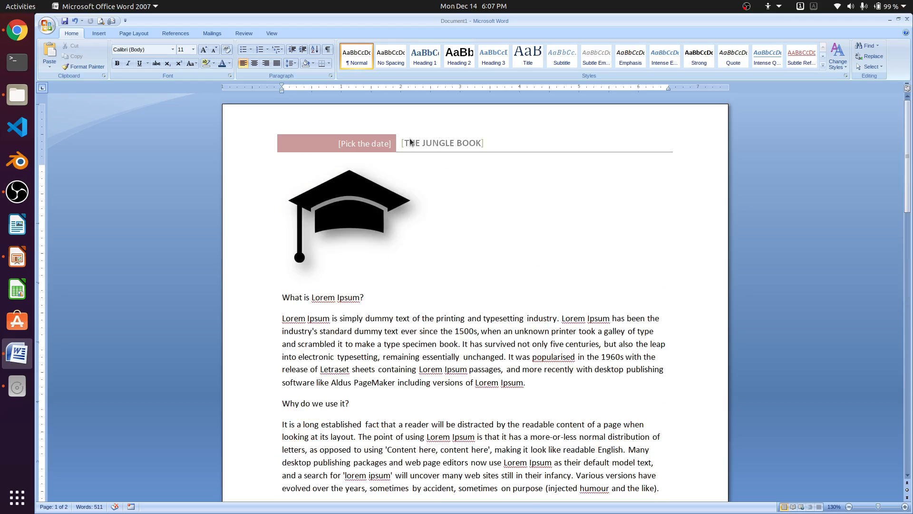
double_click(391, 145)
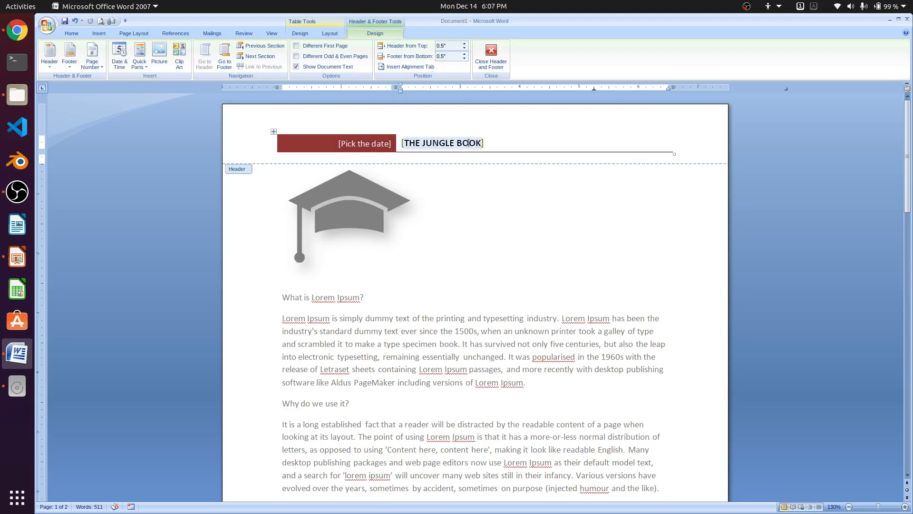
left_click(451, 141)
scroll(451, 139, "down", 12)
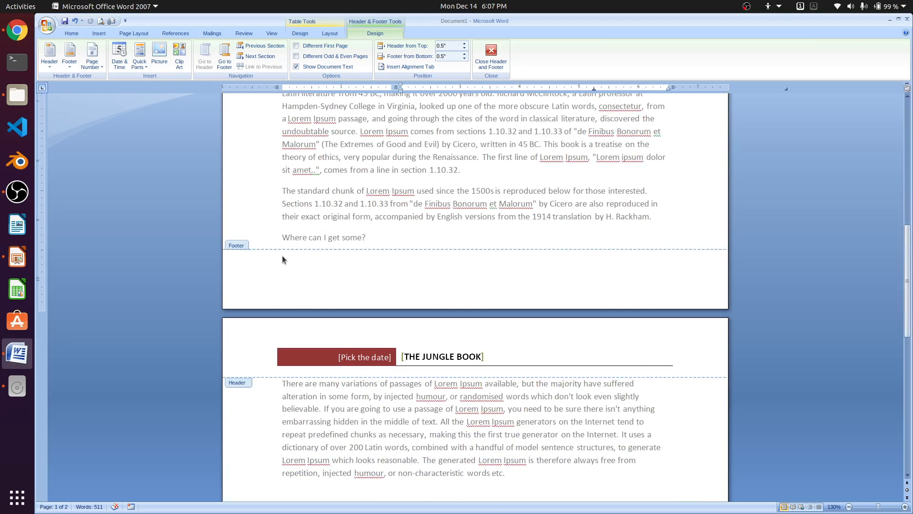
left_click(467, 274)
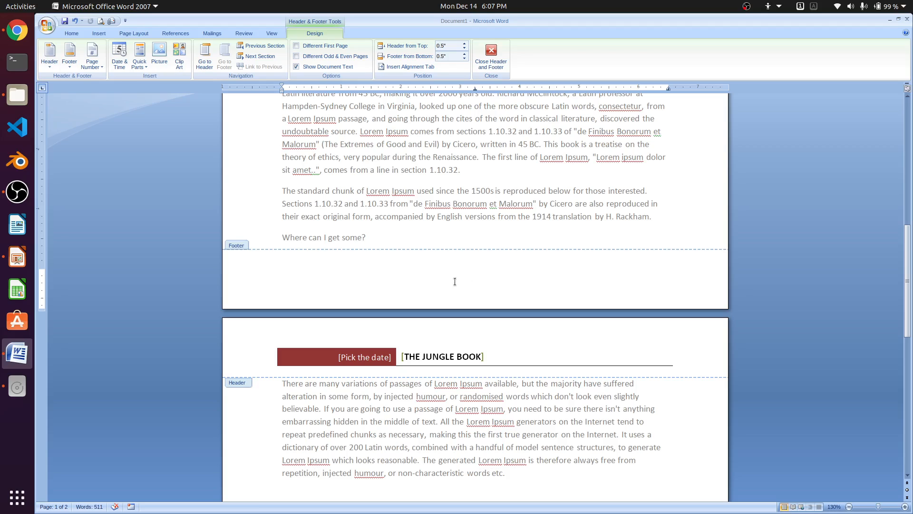
left_click(68, 67)
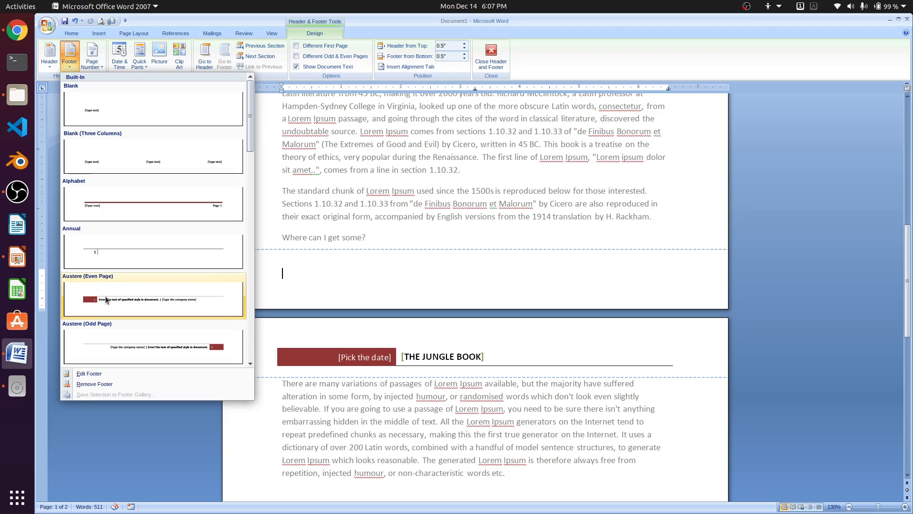
key("Escape")
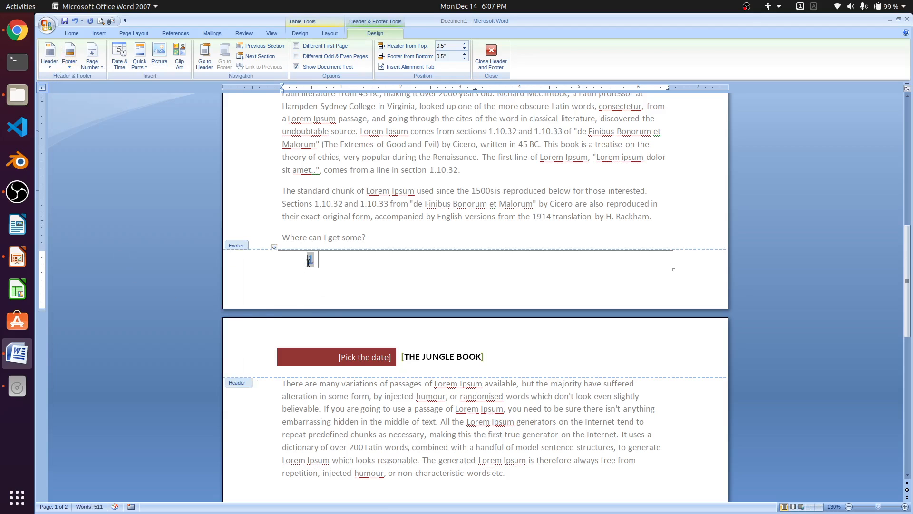
scroll(399, 270, "down", 10)
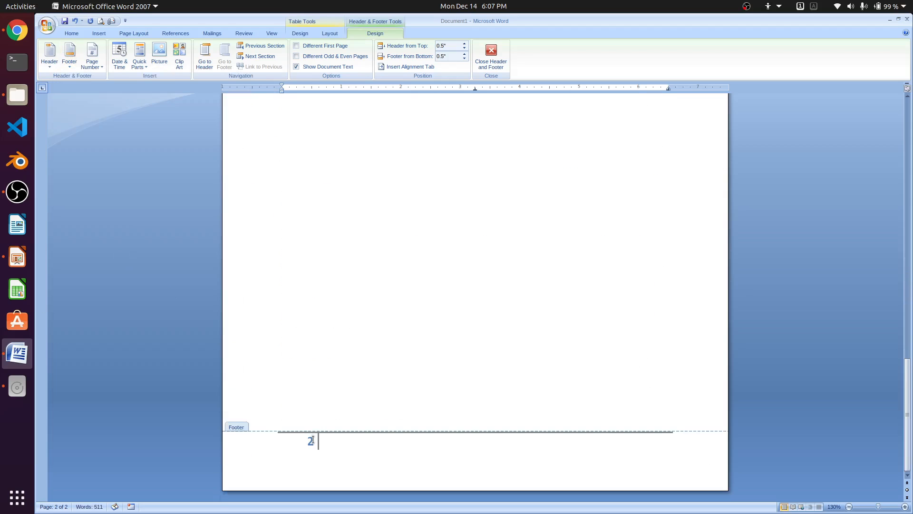
scroll(467, 378, "up", 10)
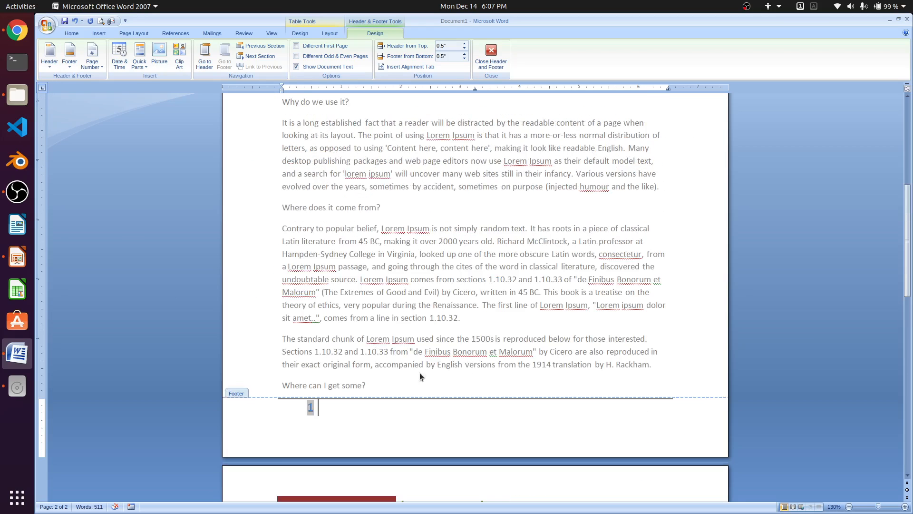
Look over the page number options, close header and footer editing, and review the header and footer across both pages.
left_click(329, 419)
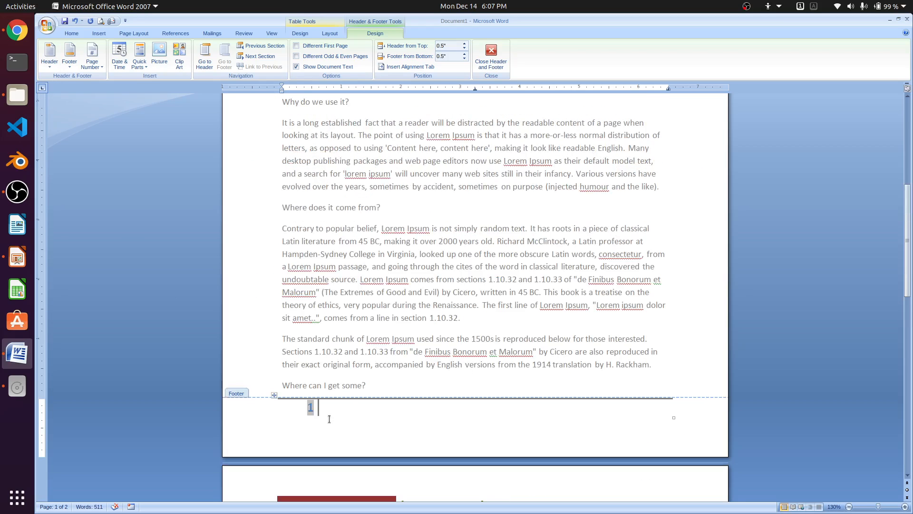
left_click(101, 70)
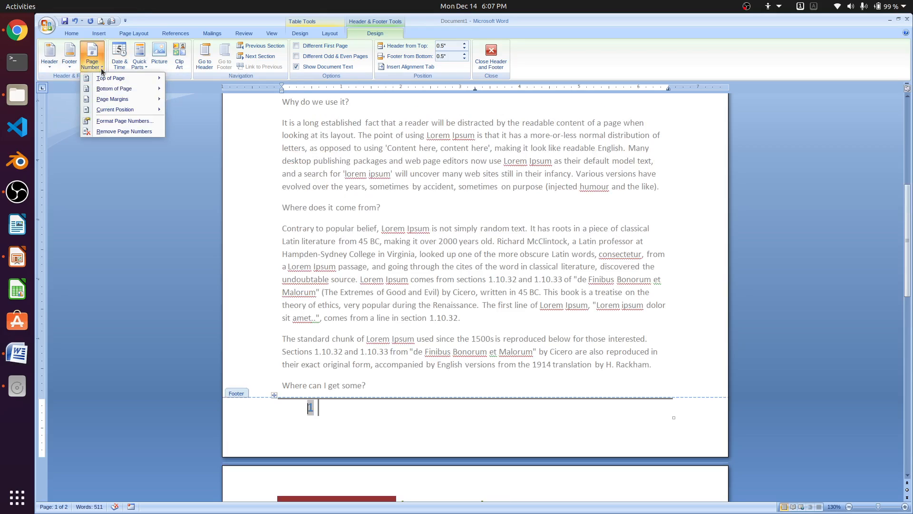
left_click(145, 263)
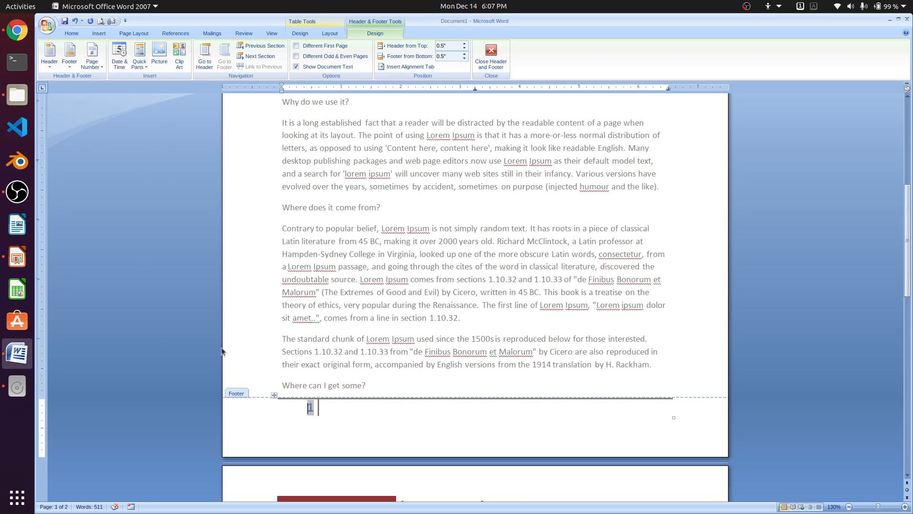
scroll(486, 303, "up", 8)
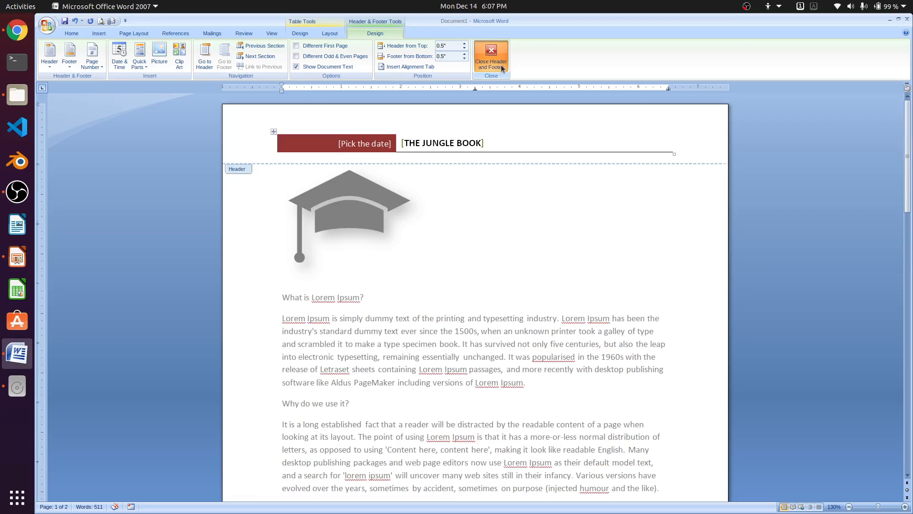
left_click(491, 56)
scroll(444, 250, "down", 20)
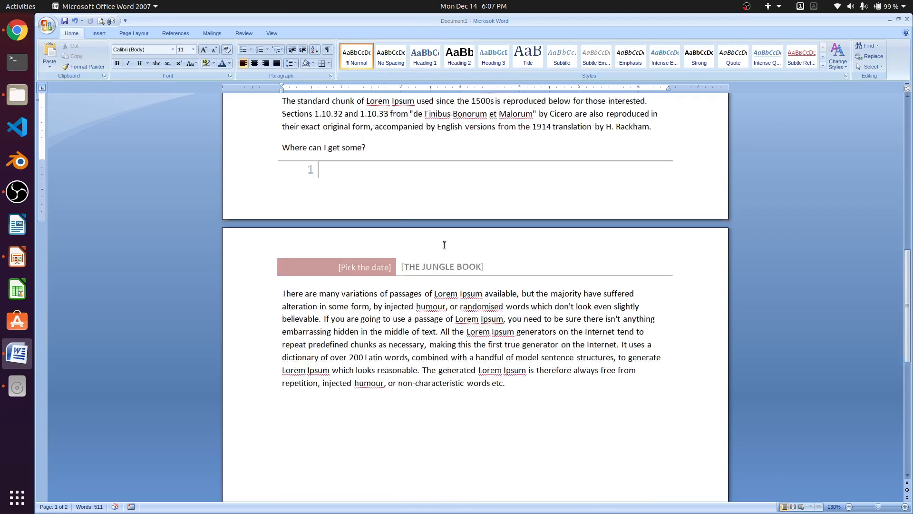
scroll(444, 245, "up", 8)
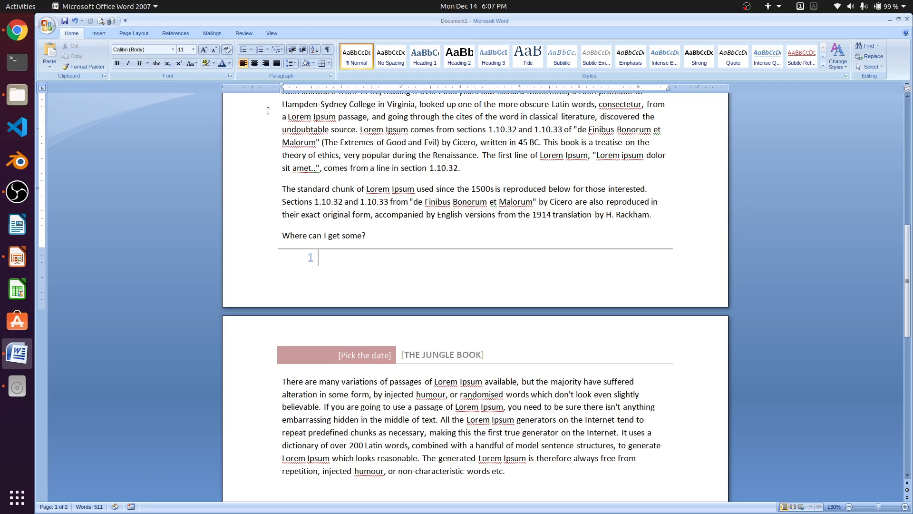
Draw a rounded rectangle about 2.1" wide and 0.94" high beside the graduation cap, and give it the blue shape style with shadow.
left_click(97, 33)
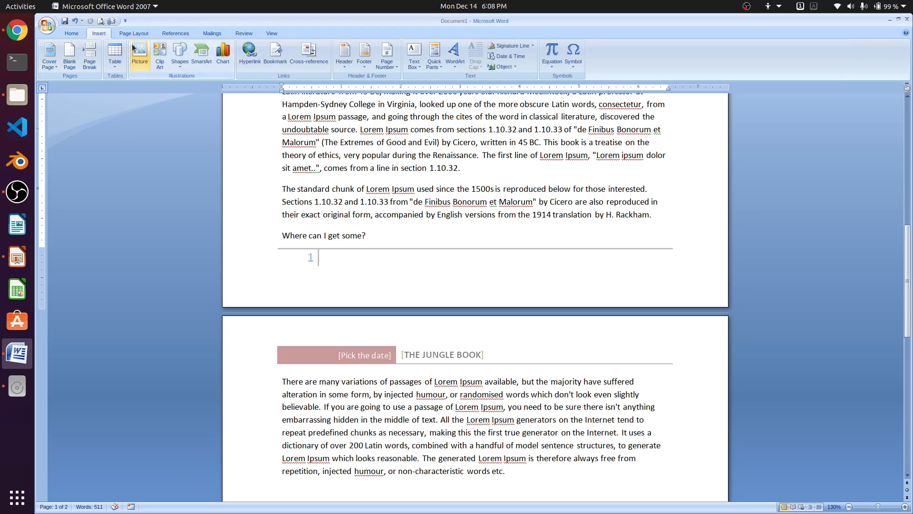
scroll(147, 154, "up", 12)
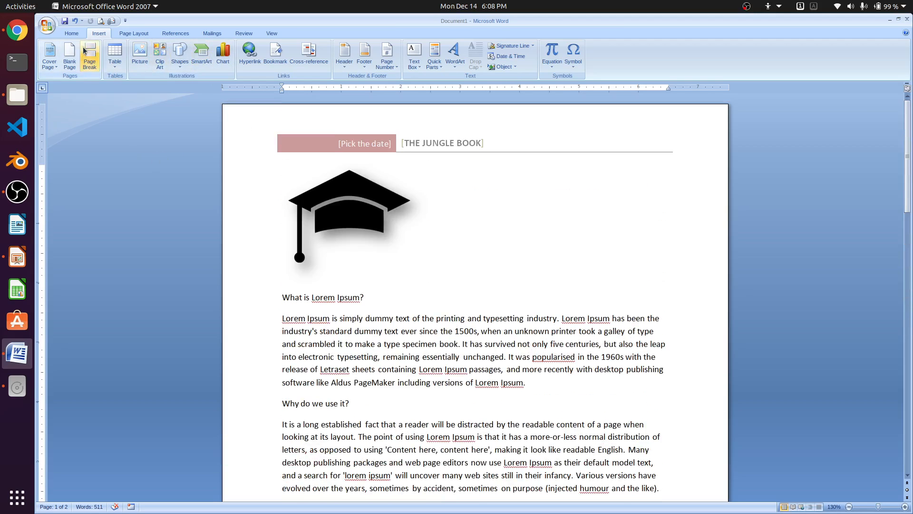
left_click(180, 66)
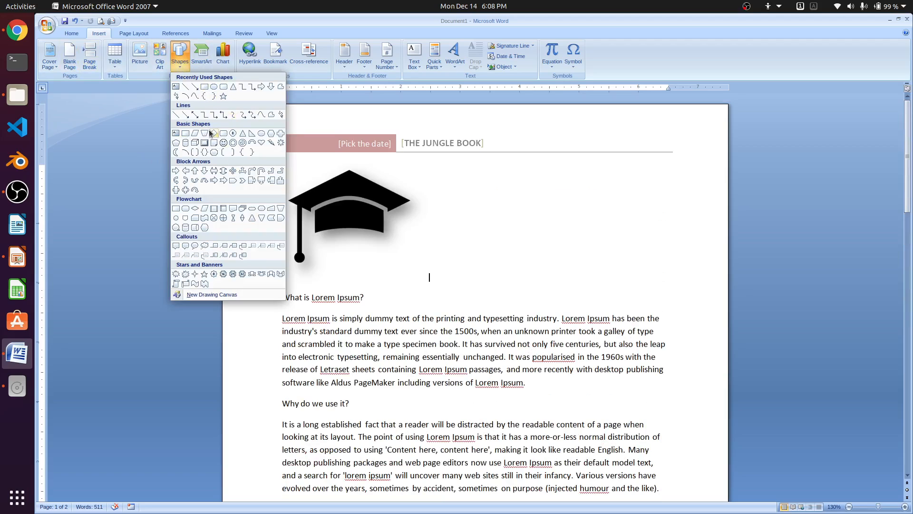
left_click(221, 132)
left_click_drag(491, 176, 615, 233)
left_click(193, 61)
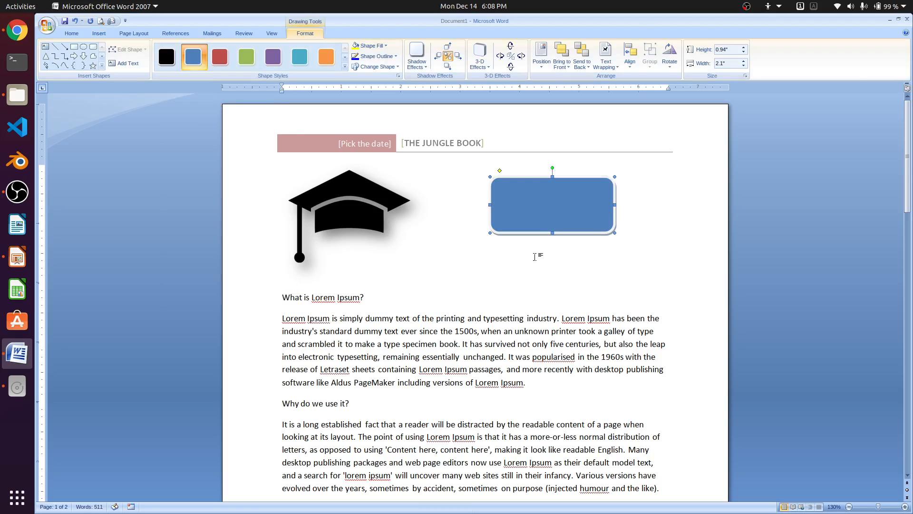
left_click(554, 274)
Draw a right block arrow about 1.06" wide and 0.77" high below the rounded rectangle, and apply the teal shape style.
left_click(99, 34)
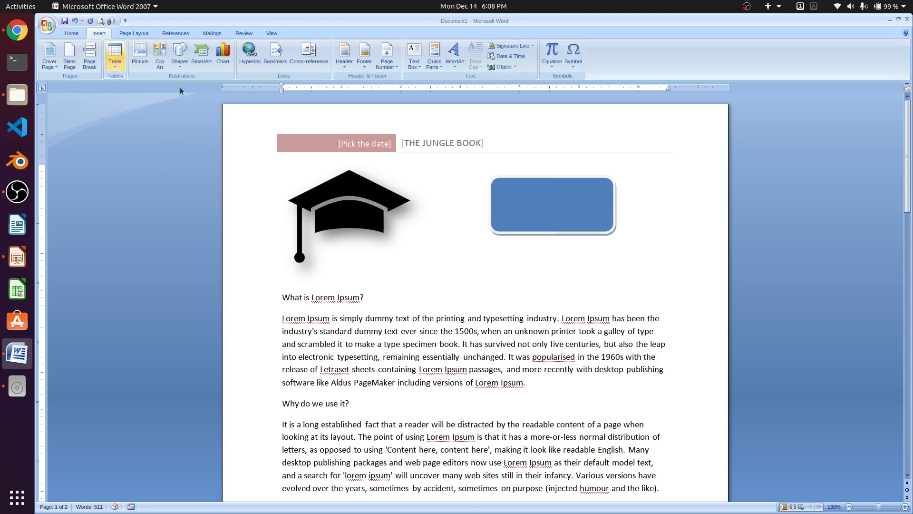
left_click(180, 56)
left_click(261, 87)
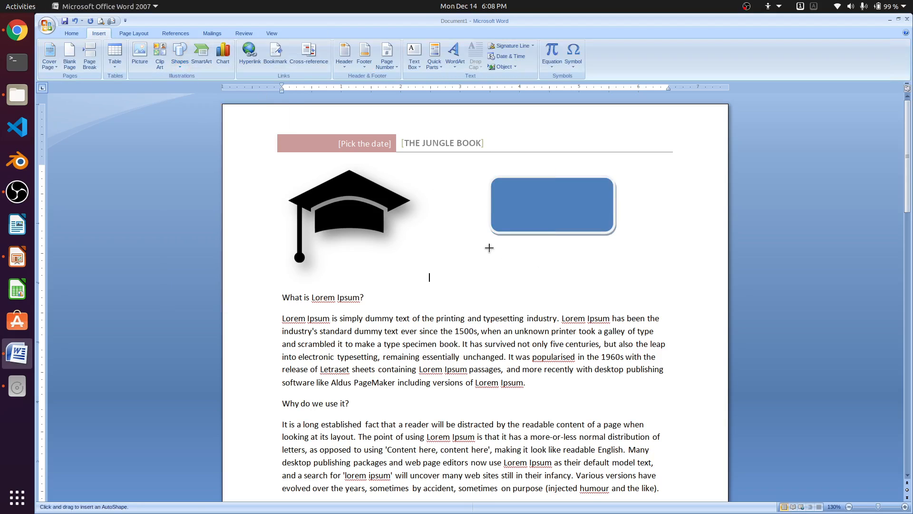
left_click_drag(490, 248, 552, 294)
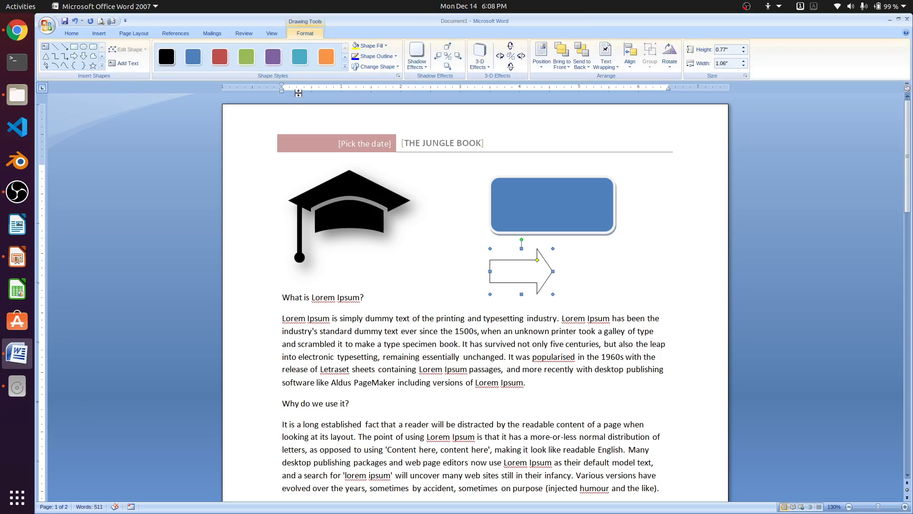
left_click(299, 56)
left_click(574, 258)
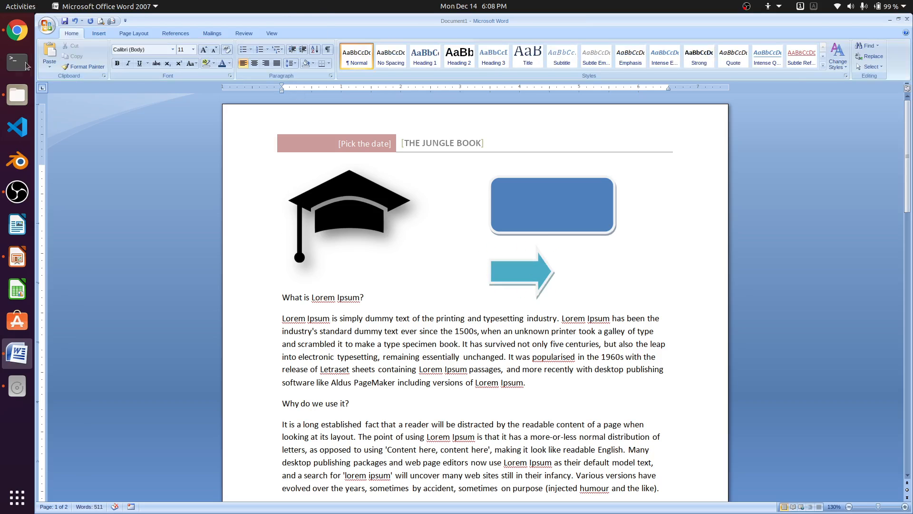
Add two blank lines below the "What is Lorem Ipsum?" line and insert the infinity symbol (∞) there.
left_click(95, 33)
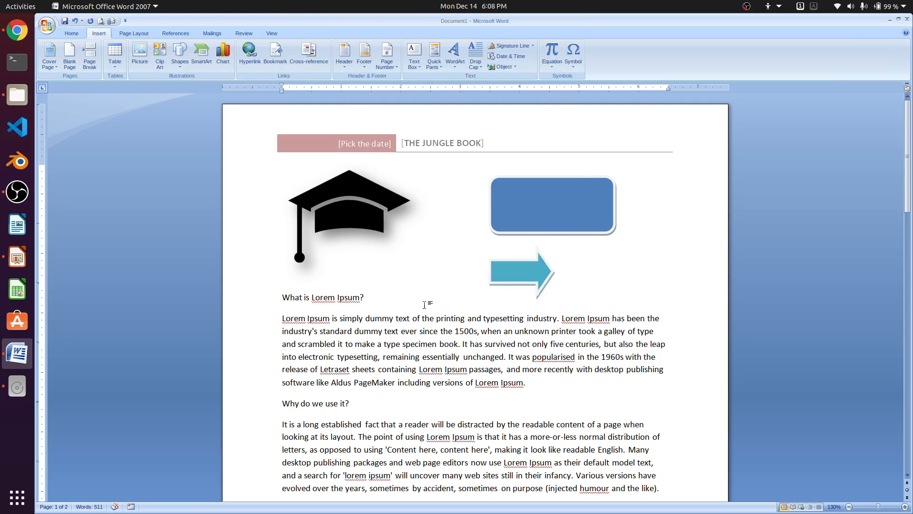
key("Return")
key("Return")
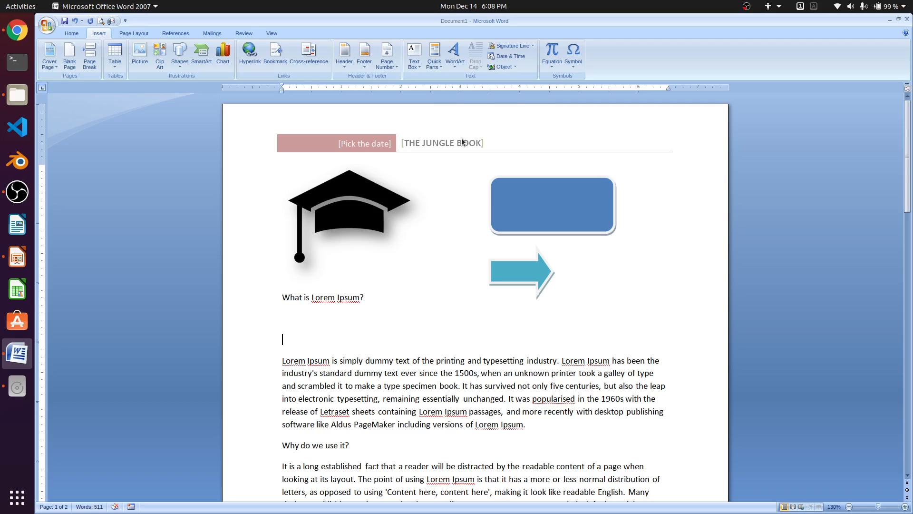
left_click(551, 68)
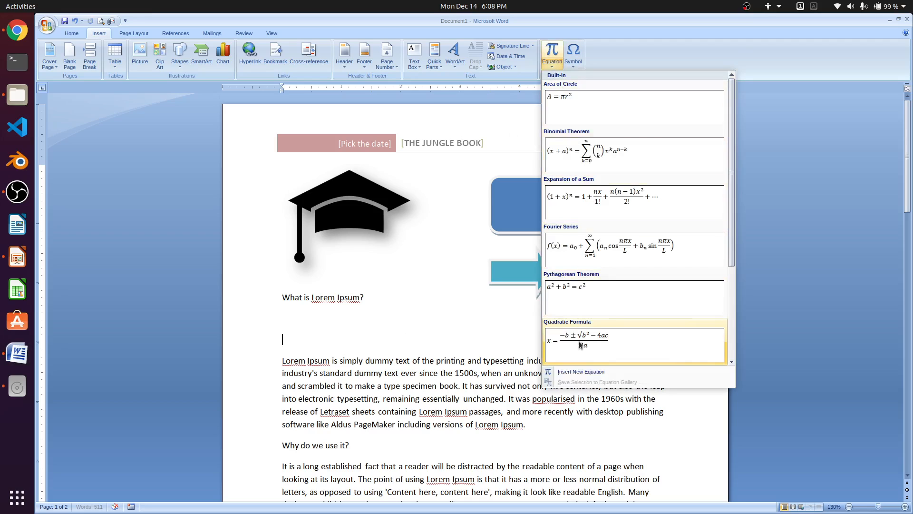
left_click(574, 70)
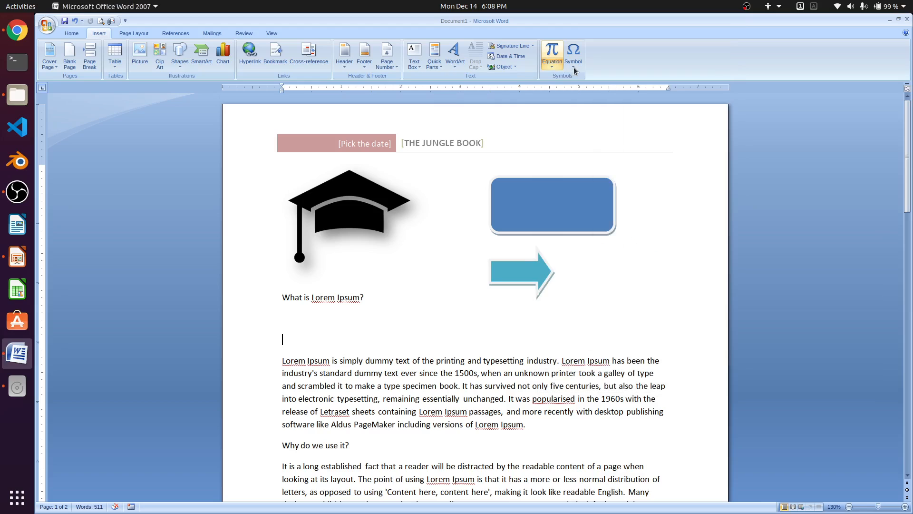
left_click(574, 70)
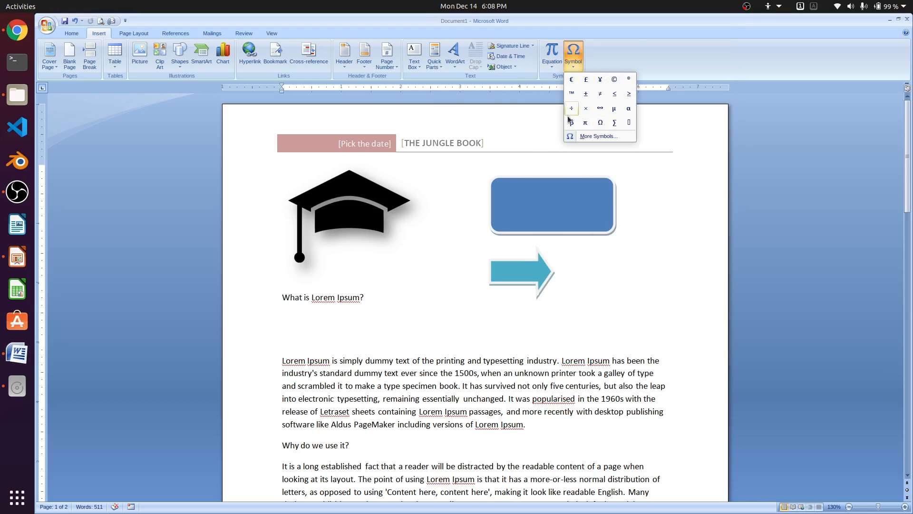
left_click(601, 108)
Enlarge the infinity symbol to font size 48.
double_click(289, 337)
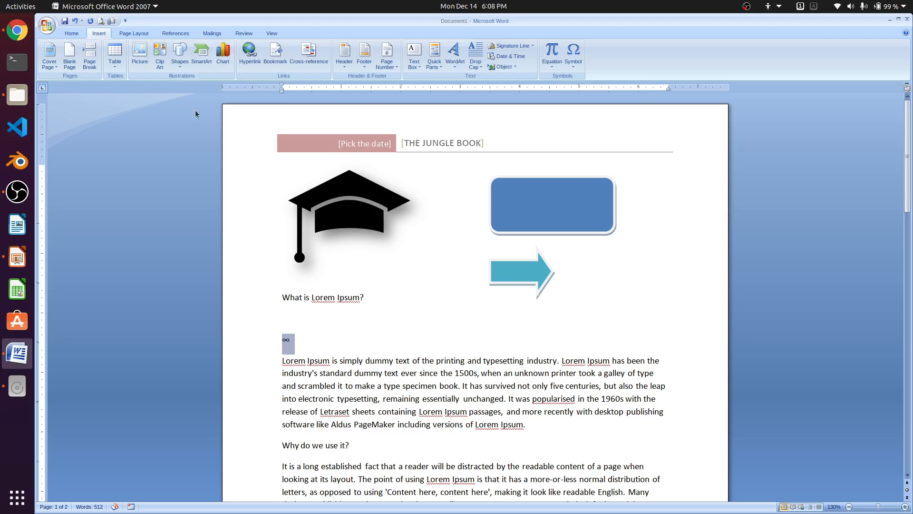
left_click(71, 33)
left_click(204, 50)
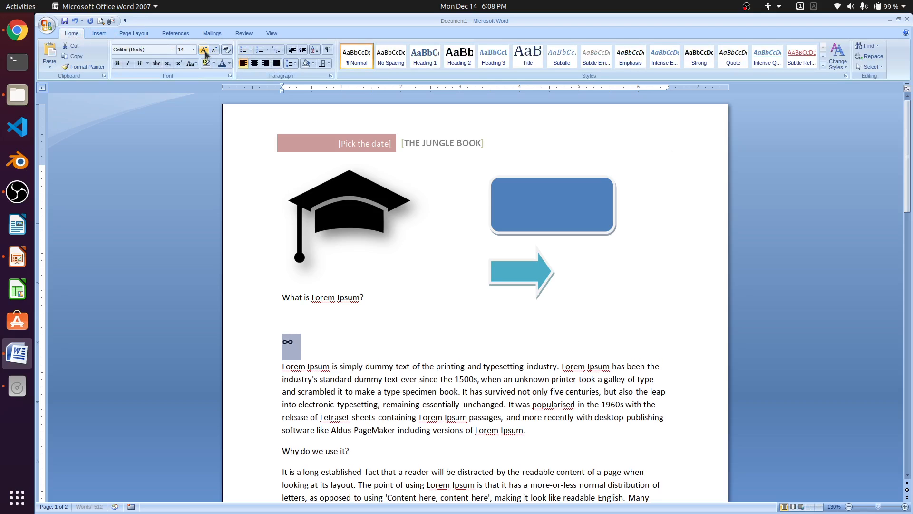
left_click(204, 49)
left_click(203, 50)
left_click(203, 49)
Add a blank paragraph after the infinity symbol and look over the built-in equations without inserting one.
left_click(385, 342)
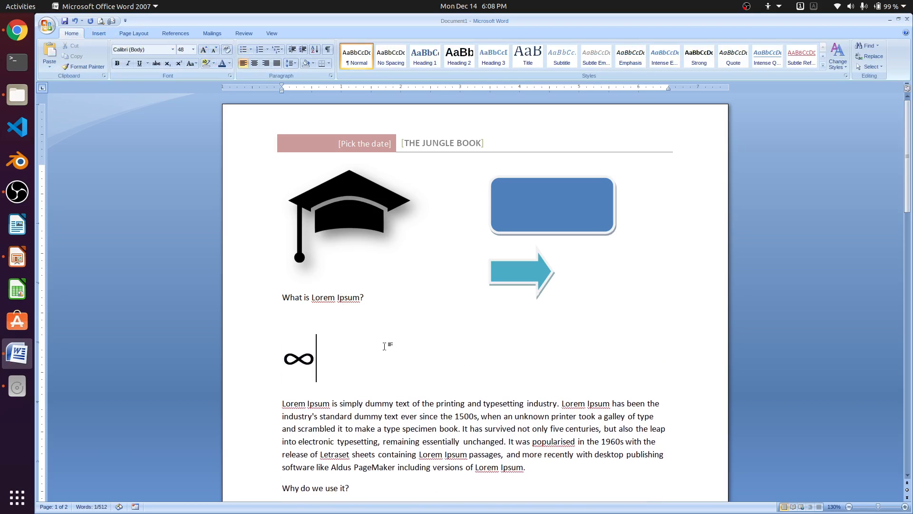
key("Return")
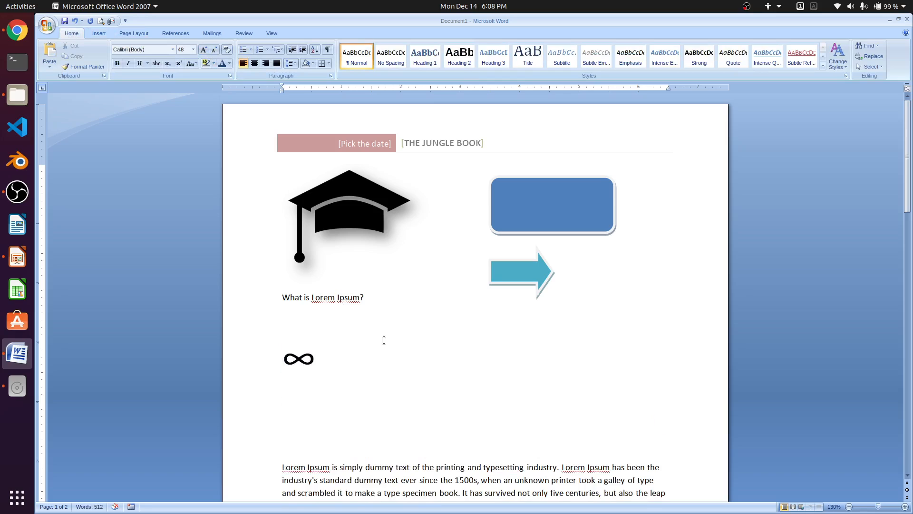
left_click(97, 34)
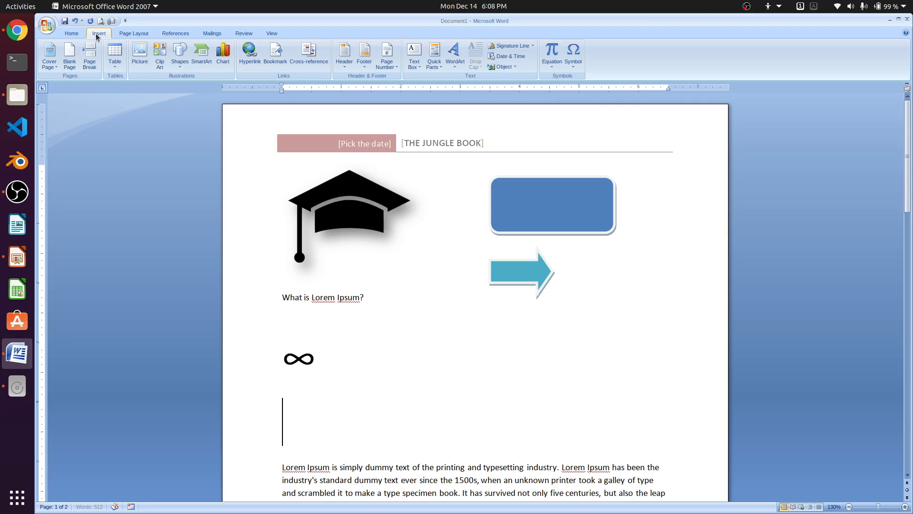
left_click(551, 68)
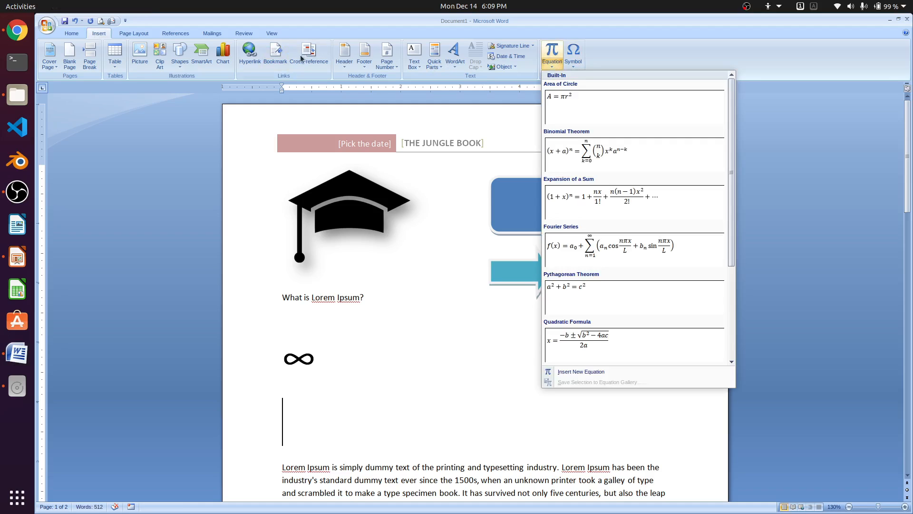
left_click(687, 55)
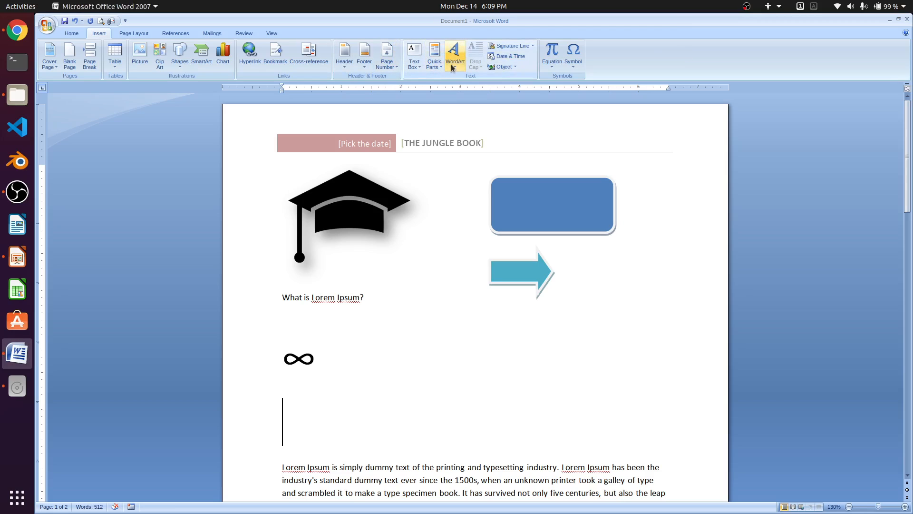